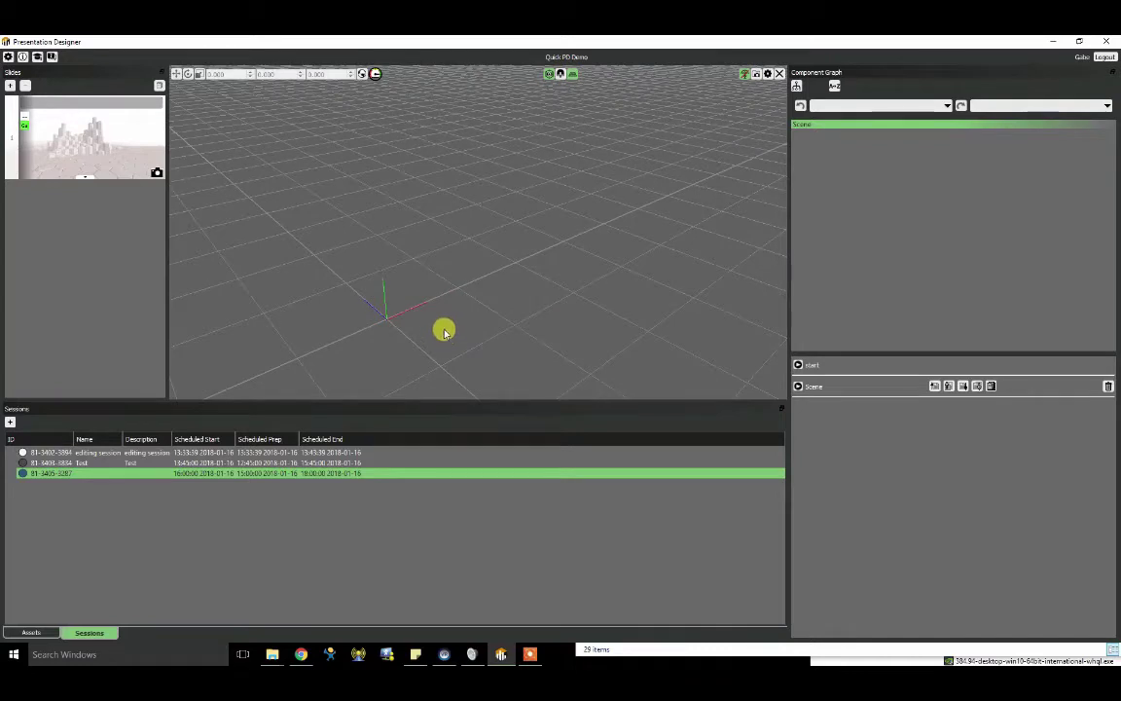
Step: Search the assets for "lobby" and add the Modern Lobby environment to the empty scene
click(33, 632)
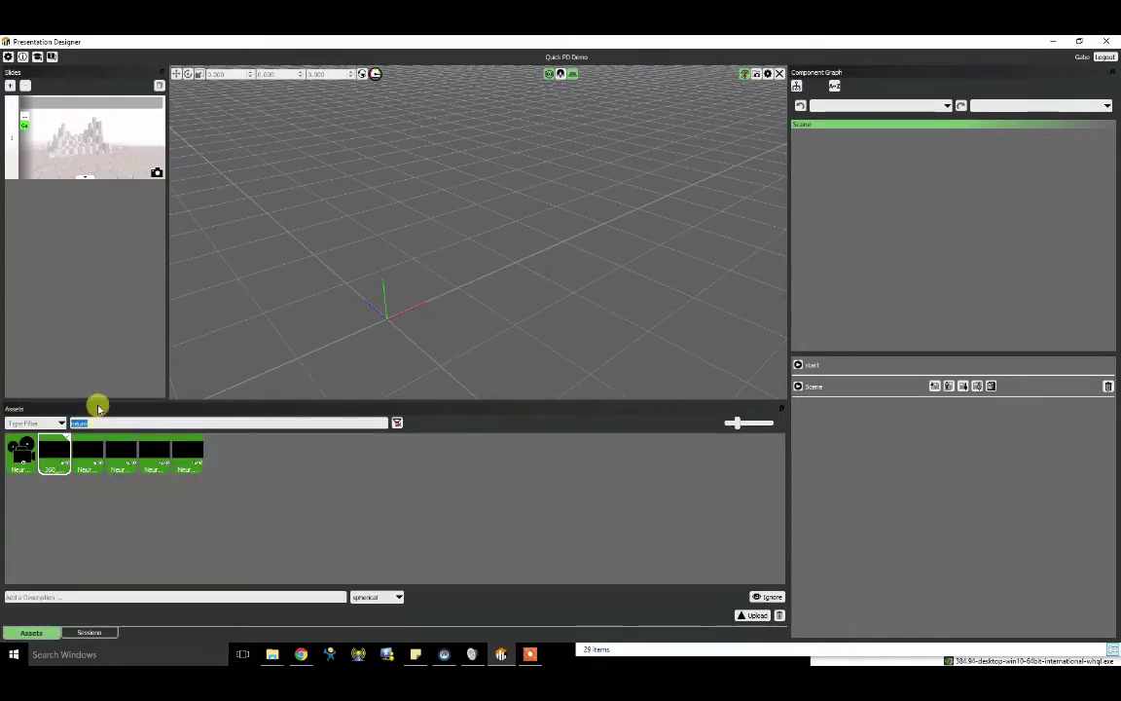
text(table)
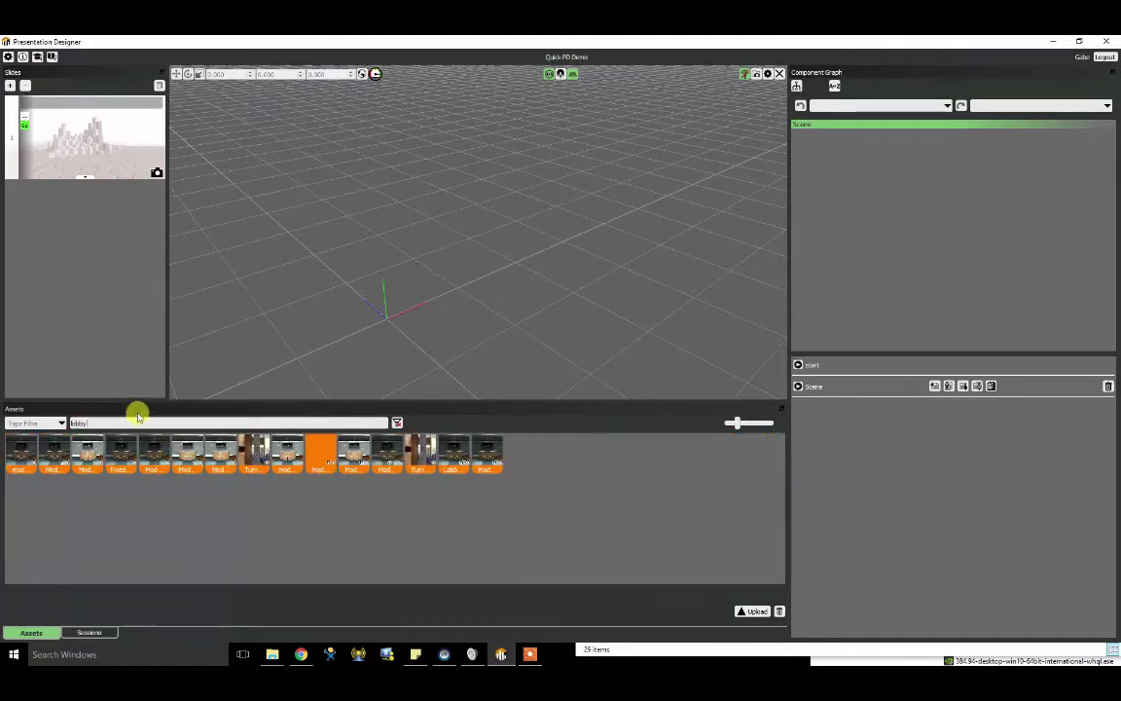
drag(483, 452, 393, 295)
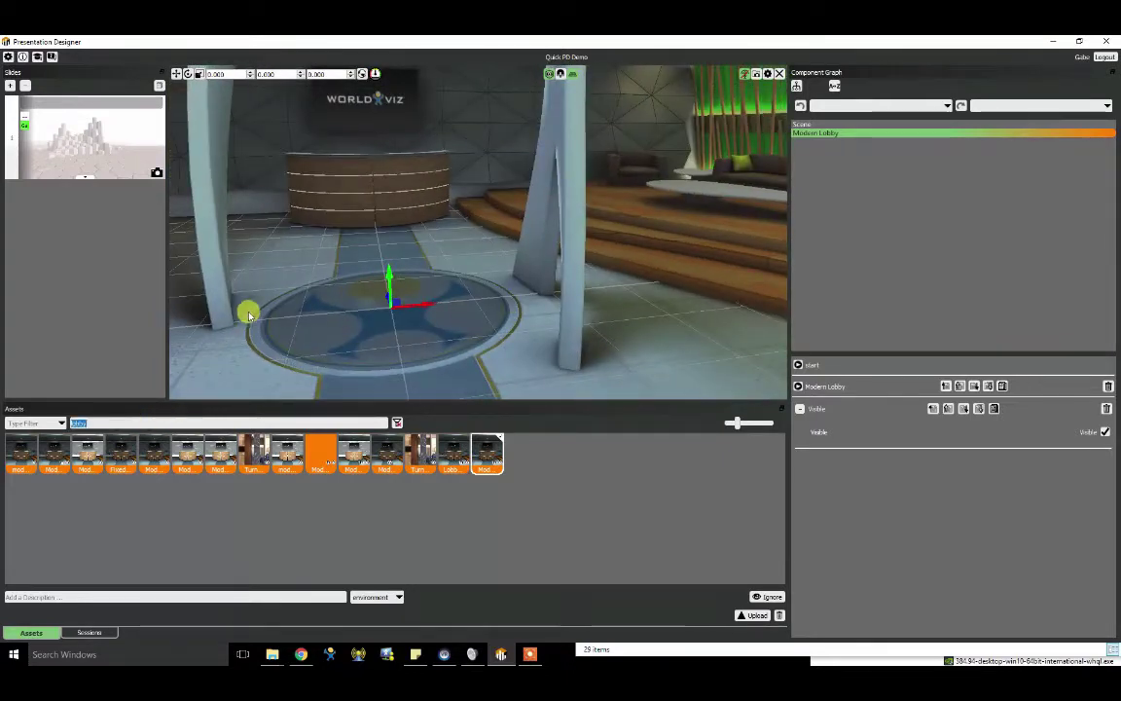
Step: Find the engine_chevy prop, place it in the lobby at about X -0.405, Y 0.008, Z 1.002, and scale it uniformly to about 1.392
text(engine)
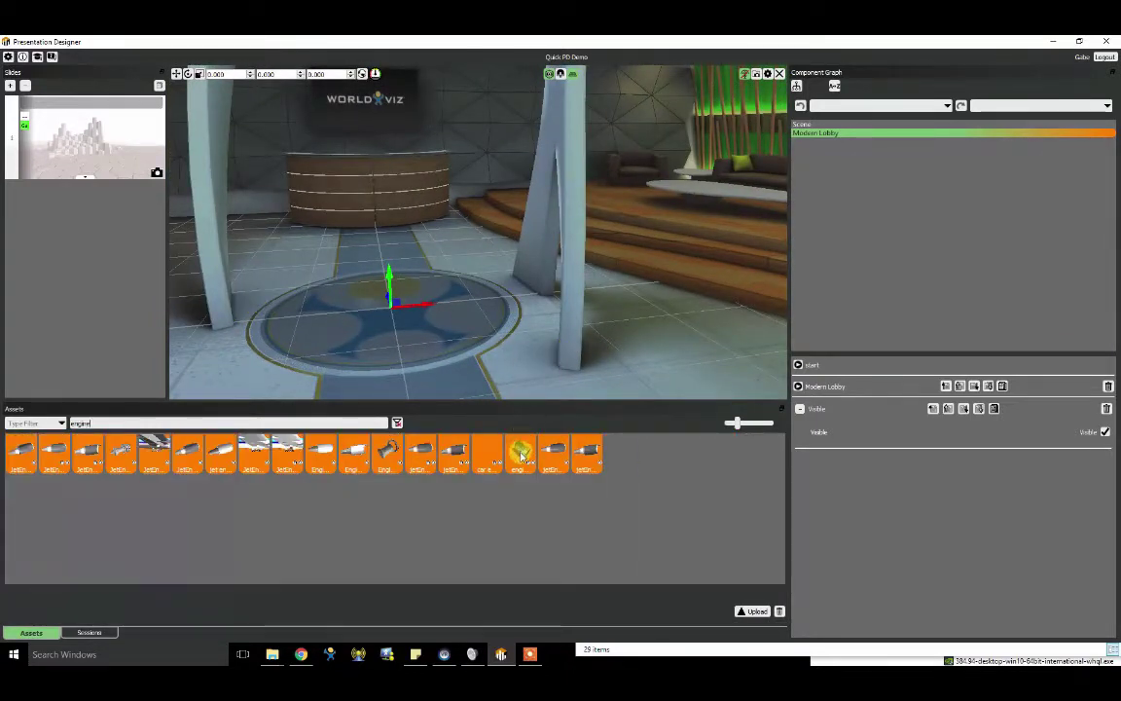
drag(522, 455, 388, 279)
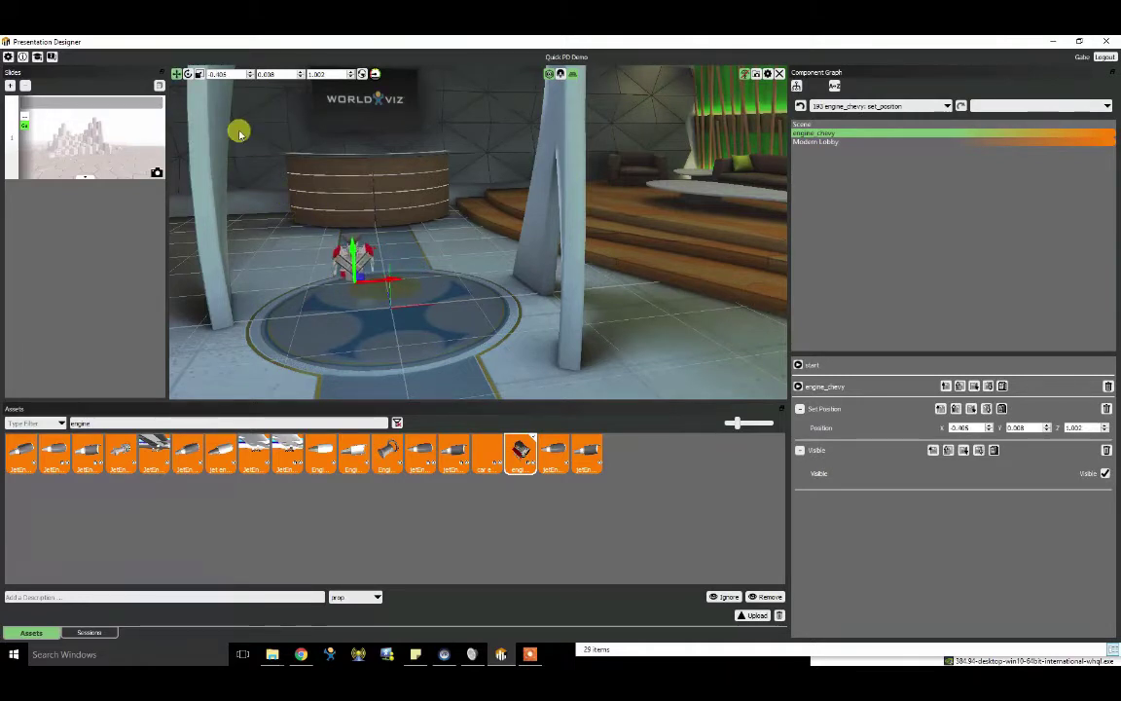
click(187, 76)
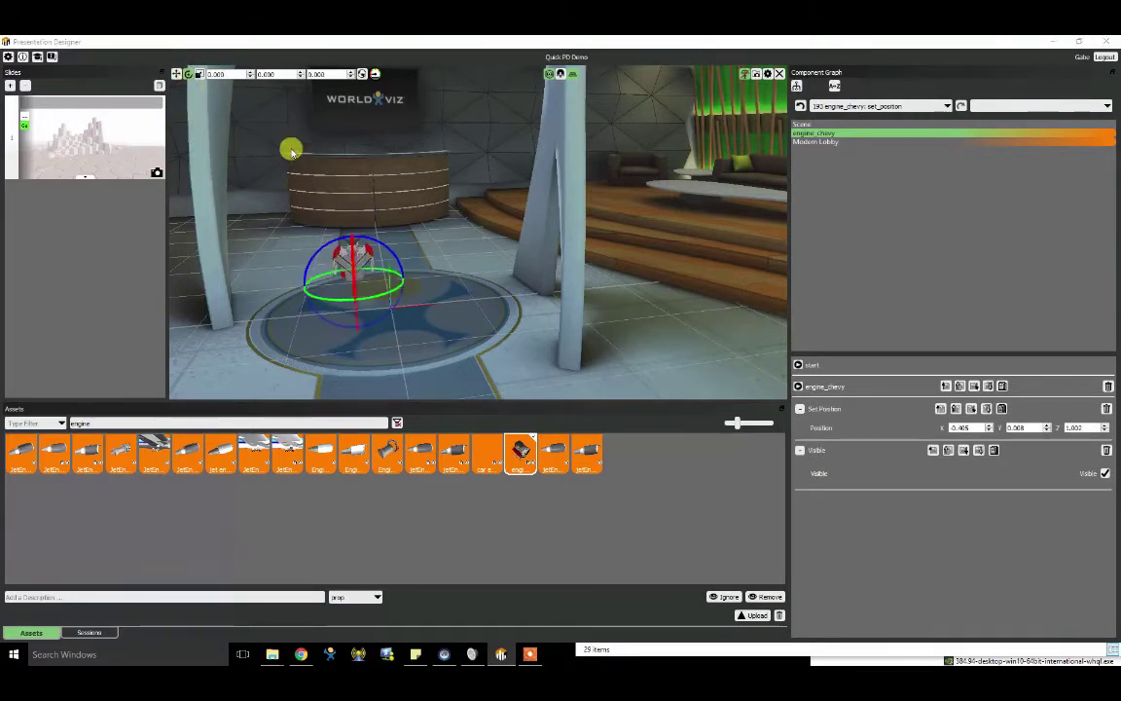
click(199, 75)
drag(354, 283, 354, 257)
key(d)
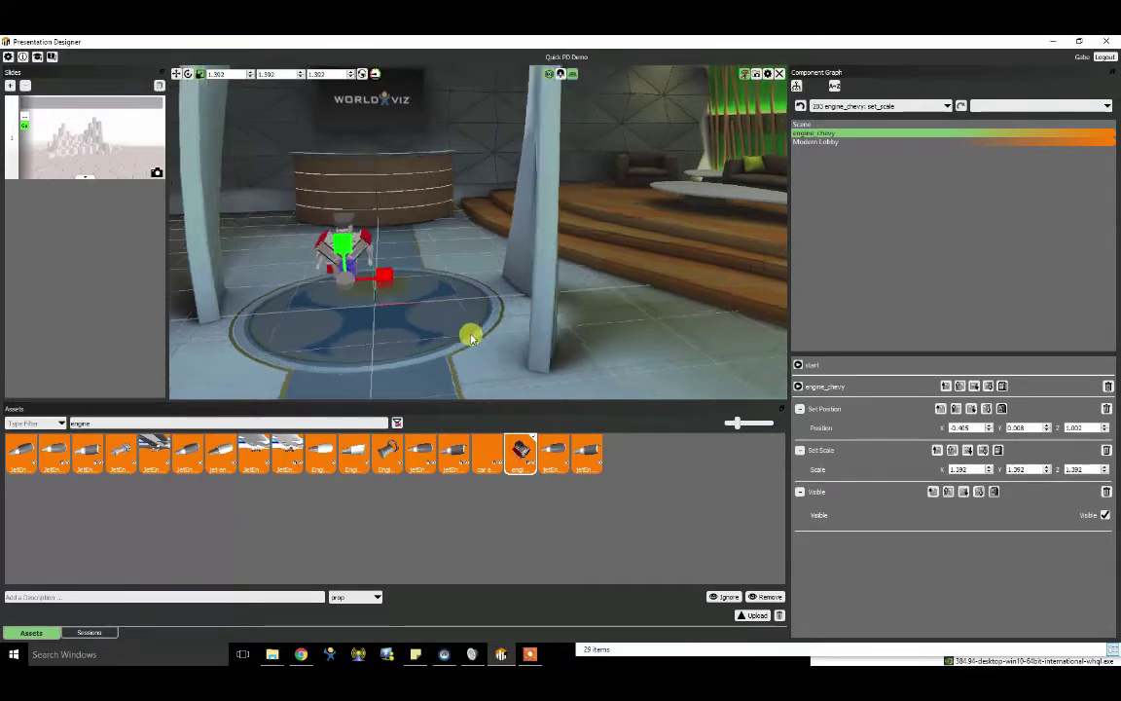
drag(470, 336, 95, 230)
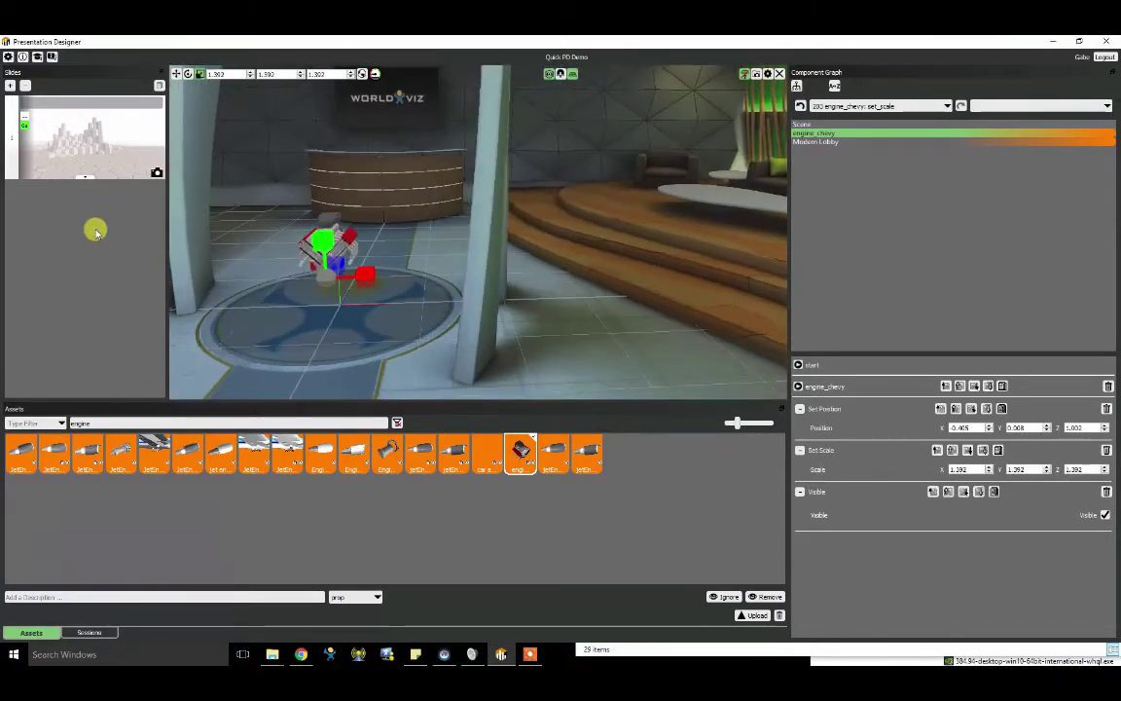
Step: Duplicate the first slide and open the duplicate for editing
right_click(87, 156)
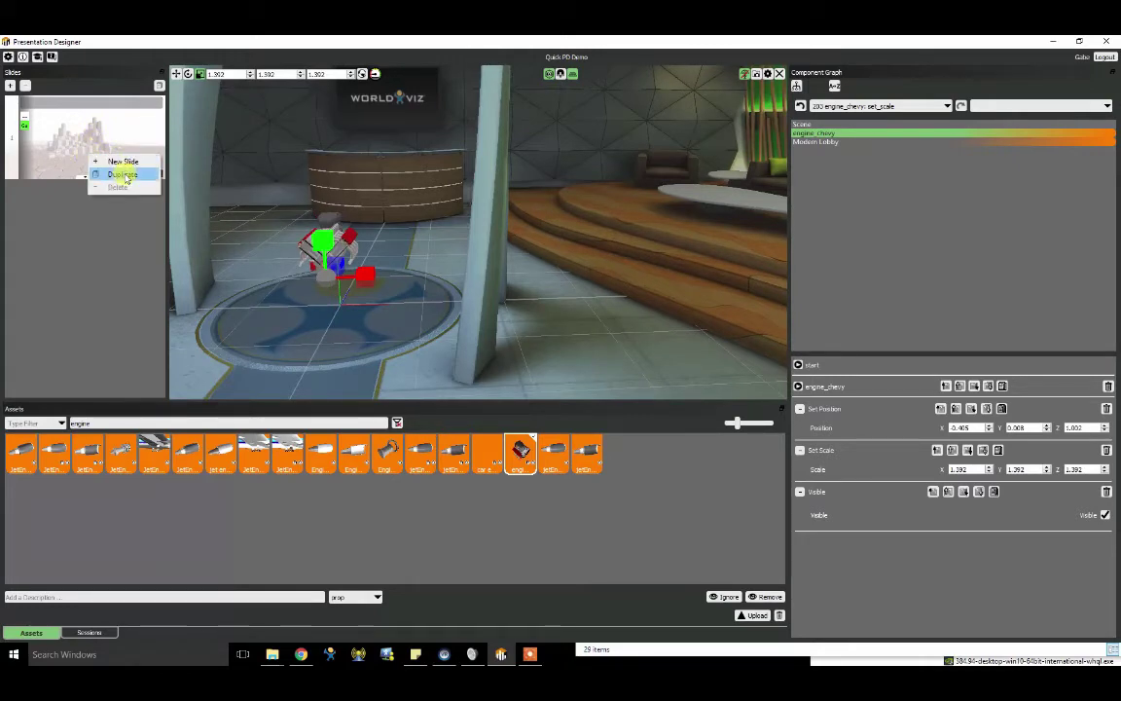
click(122, 172)
click(112, 226)
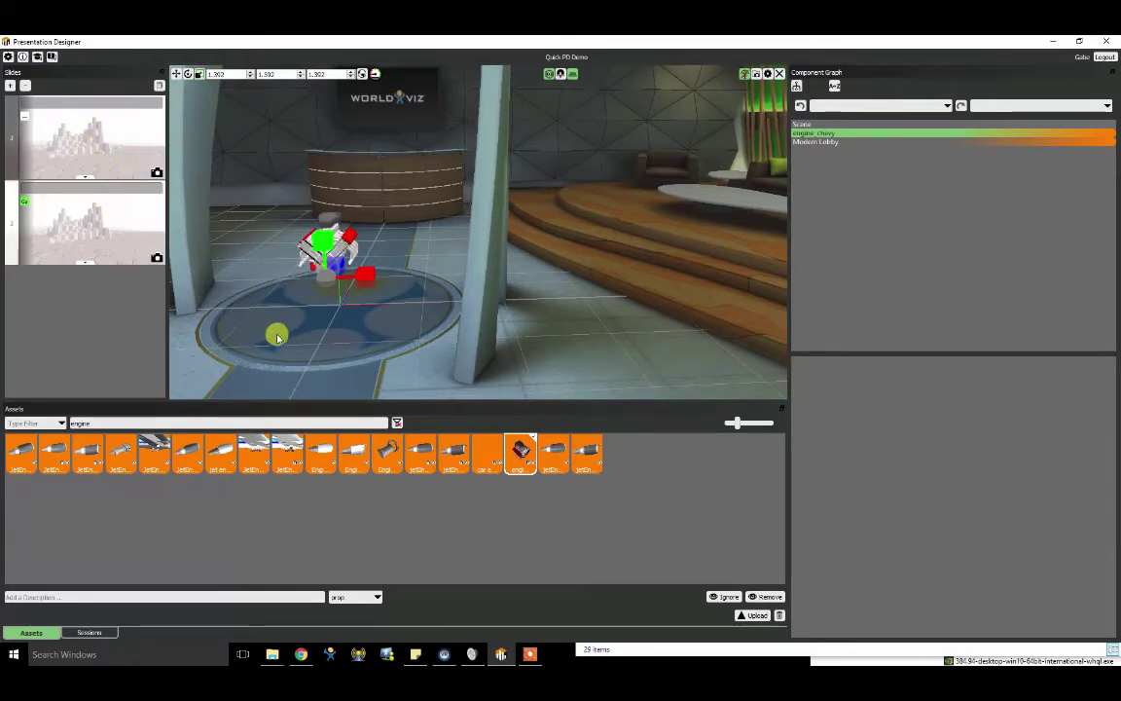
Step: Search the assets for "schema" and place the Schematic MarkerV2 Prototype image beside the engine at about X 0.445, Y 0.627, Z 0
mouse_move(278, 338)
right_down()
mouse_move(288, 338)
mouse_move(274, 339)
right_up()
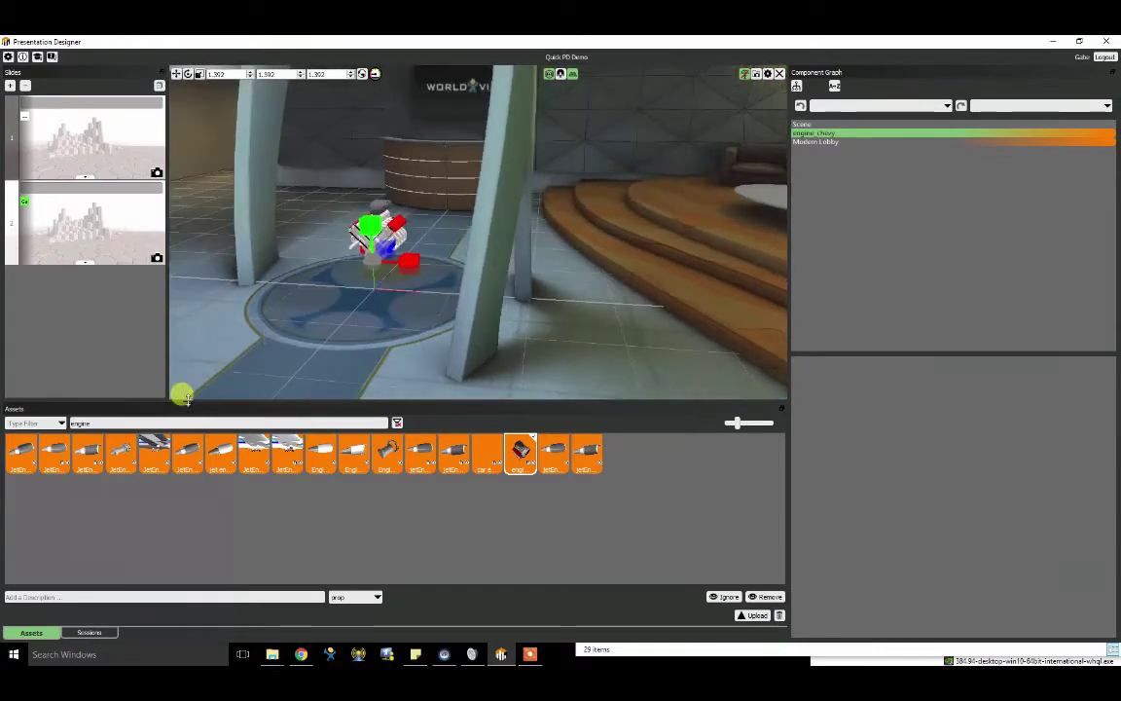
double_click(120, 422)
key(BackSpace)
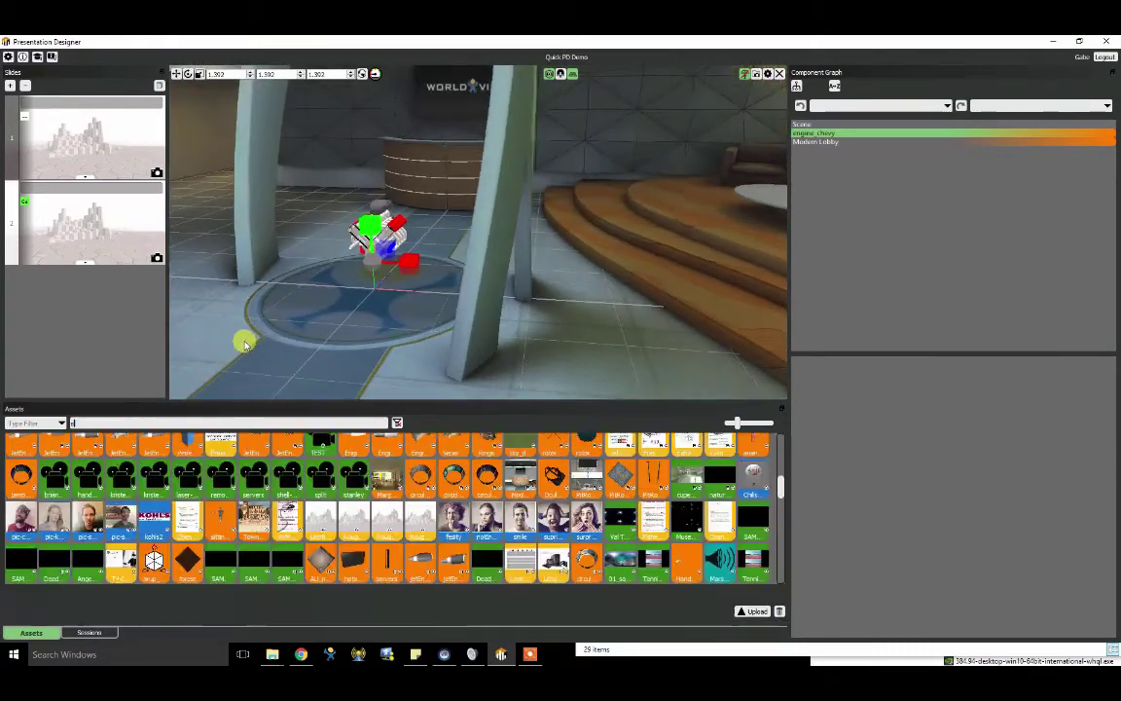
text(schema)
mouse_move(21, 450)
mouse_down()
mouse_move(69, 408)
mouse_move(381, 268)
mouse_move(415, 292)
mouse_up()
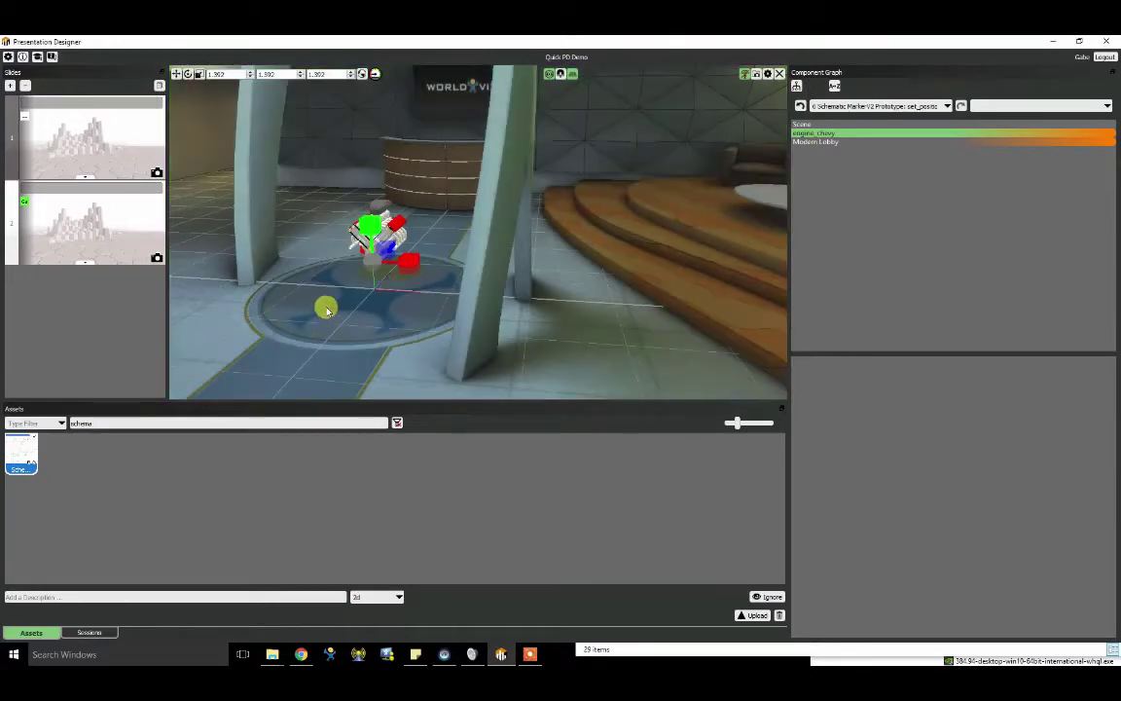
drag(319, 305, 330, 291)
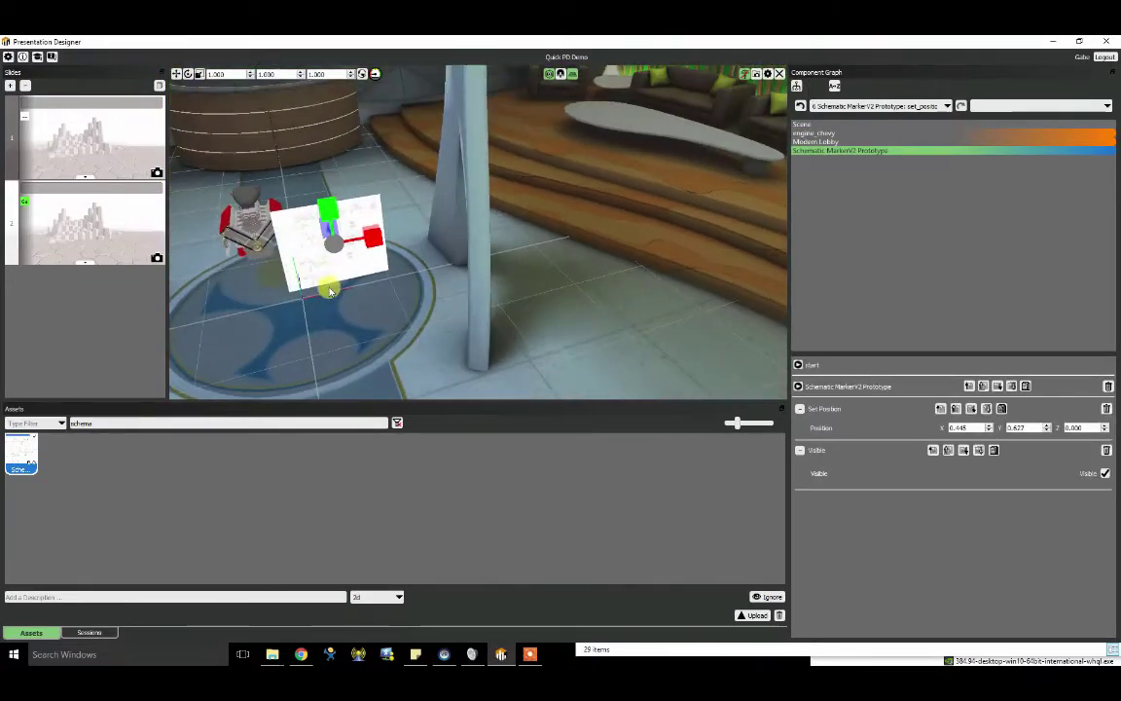
Step: Rotate the schematic image to a yaw of about 42 degrees and move it to about X 0.687, Z 0.782
click(188, 75)
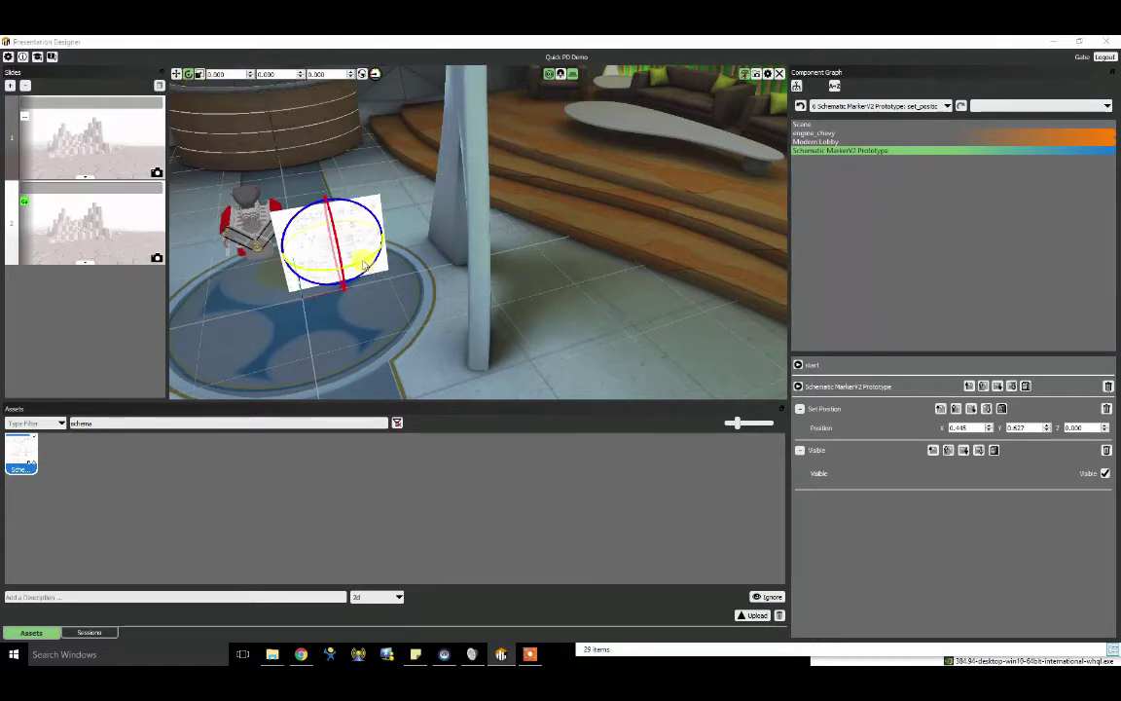
drag(365, 264, 302, 282)
click(176, 74)
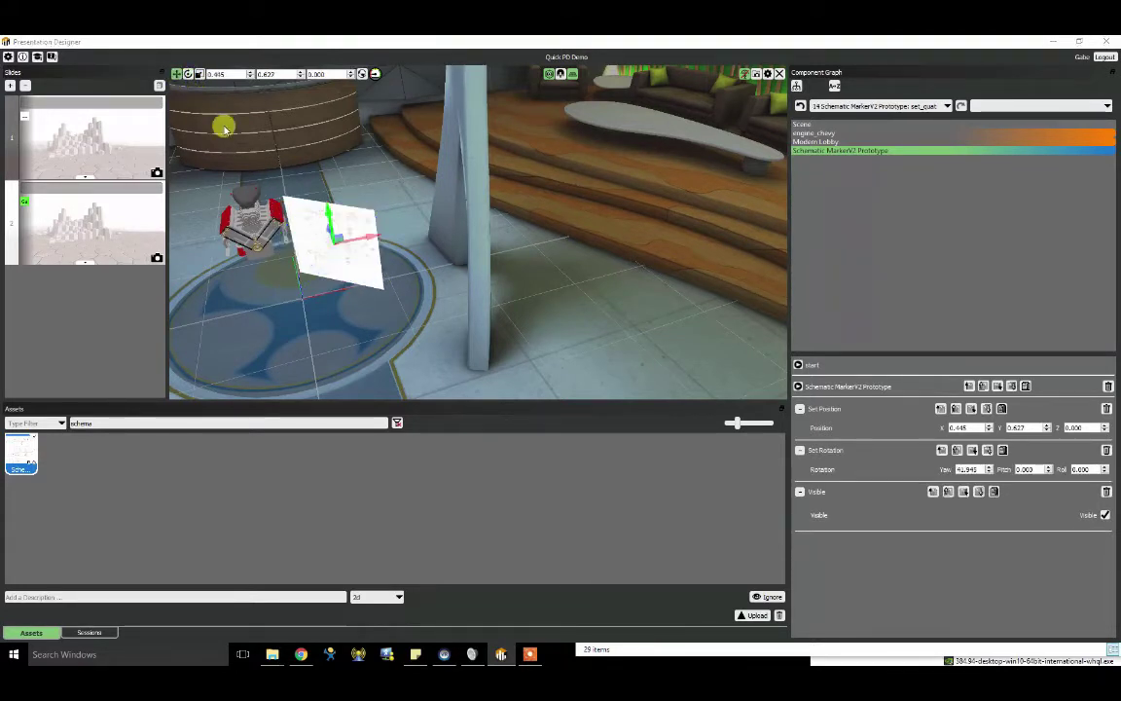
mouse_move(329, 231)
mouse_down()
mouse_move(343, 205)
mouse_move(381, 207)
mouse_up()
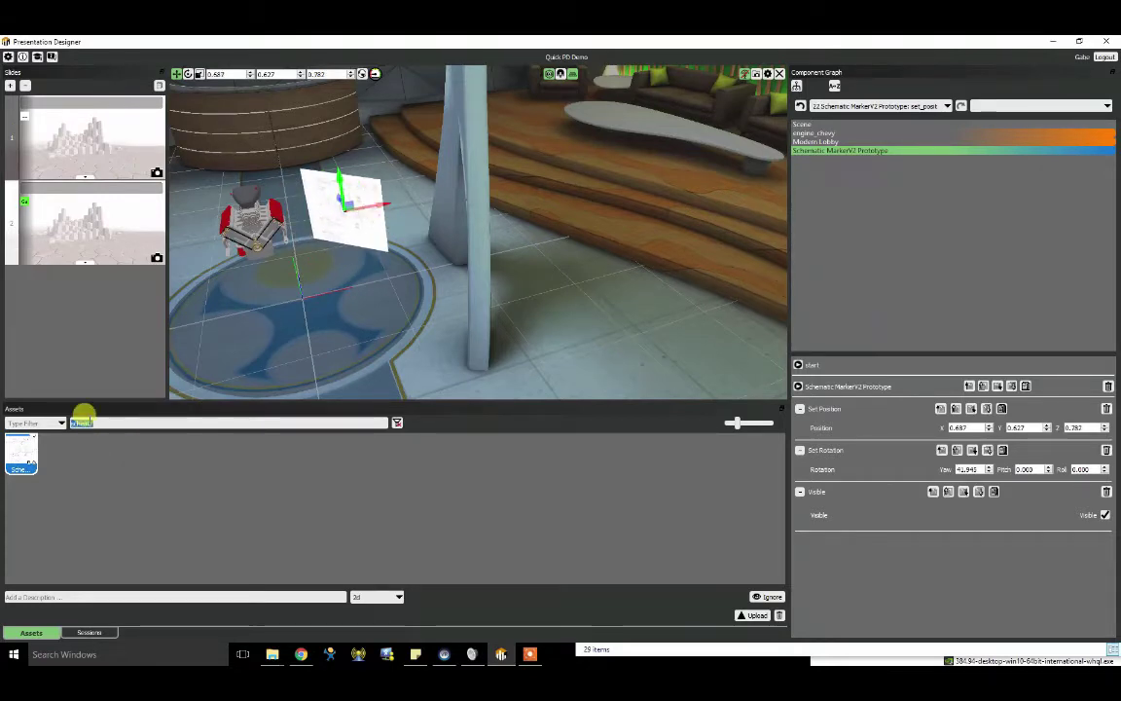
Step: Search the assets for "neuron" and place the 360_Neurons sphere across from the schematic at about X -1.821, Y 0, Z -0.471
text(neuron)
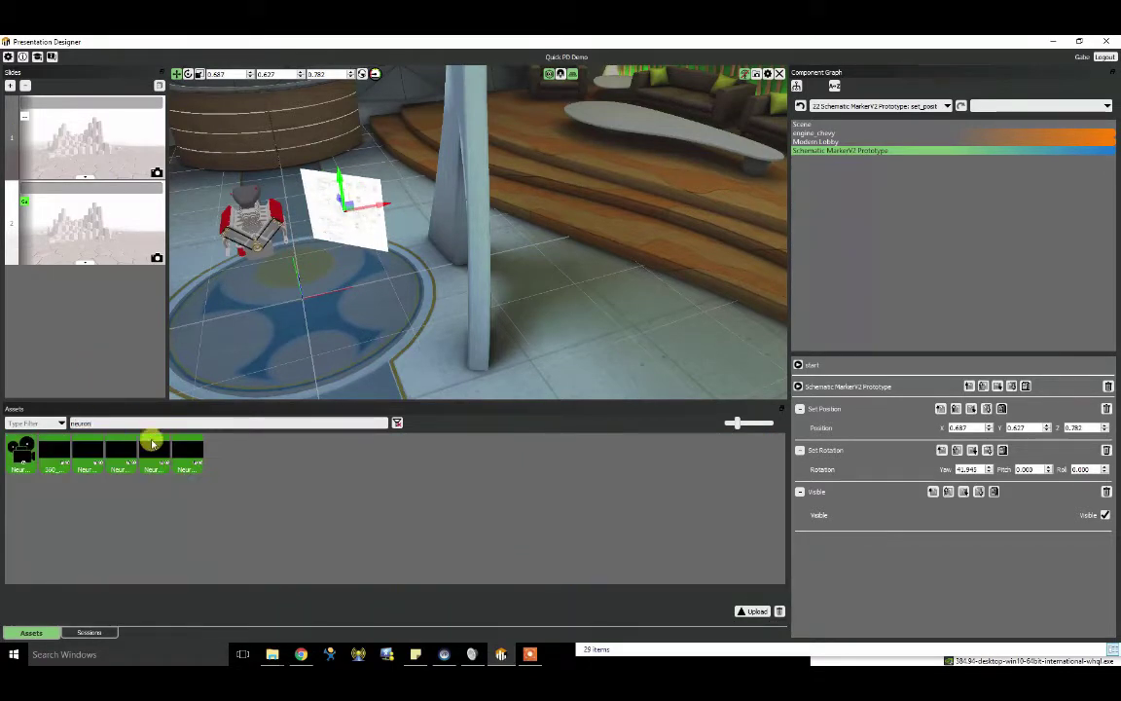
middle_drag(311, 341, 294, 340)
drag(57, 456, 268, 251)
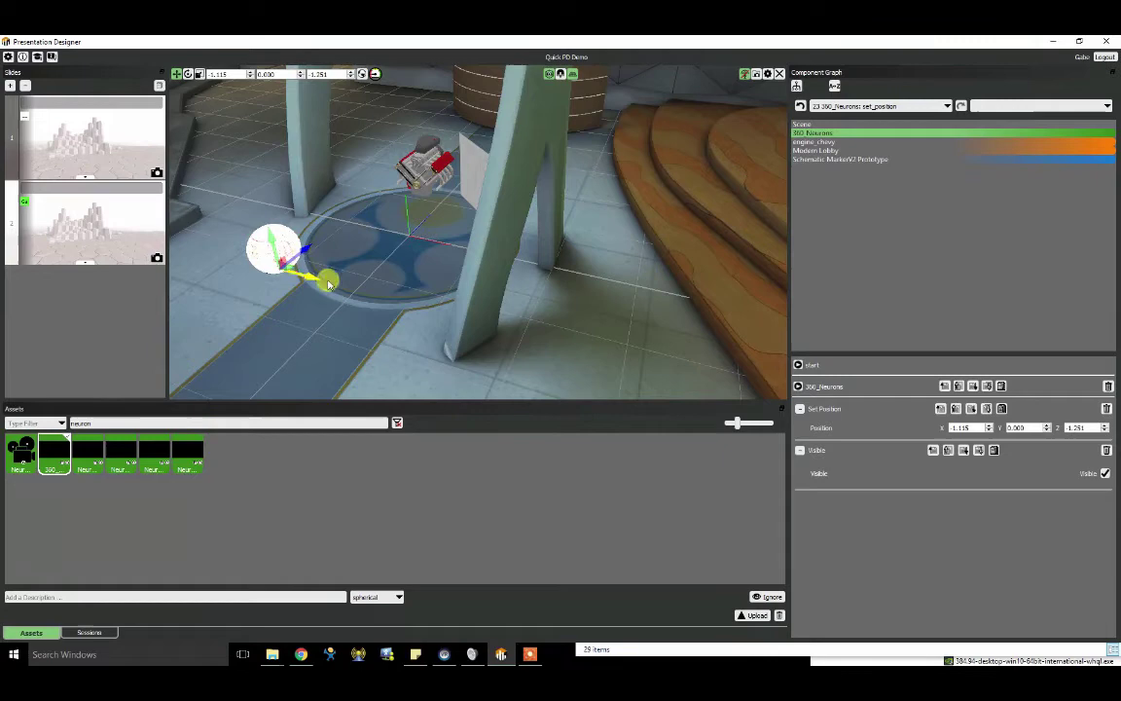
drag(329, 283, 366, 312)
middle_drag(365, 311, 323, 304)
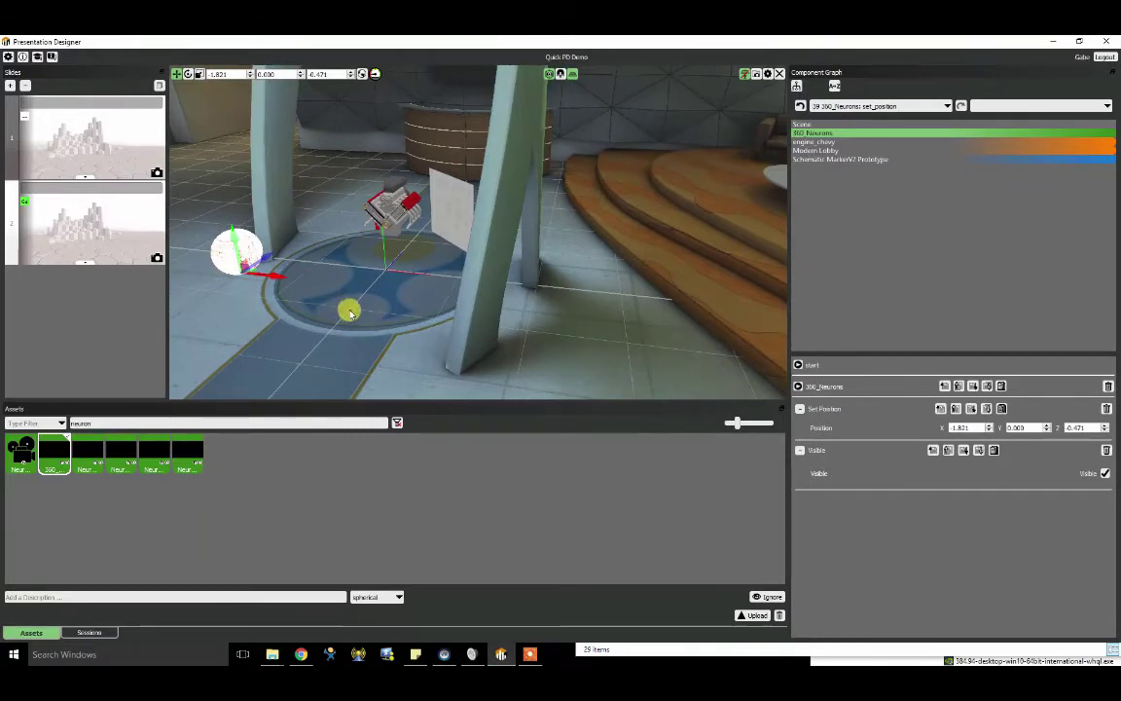
Step: Move the 360_Neurons sphere to about Y 0.224, Z -0.679 and hide it at the start of the slide
middle_drag(326, 322, 342, 334)
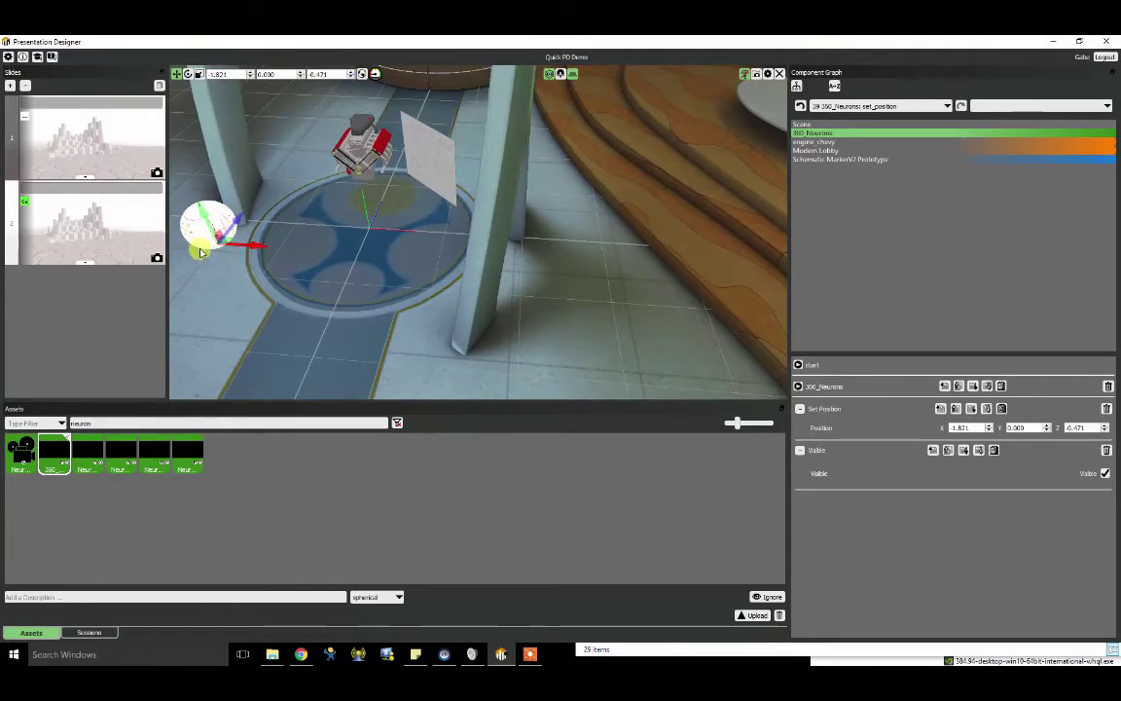
drag(207, 219, 200, 201)
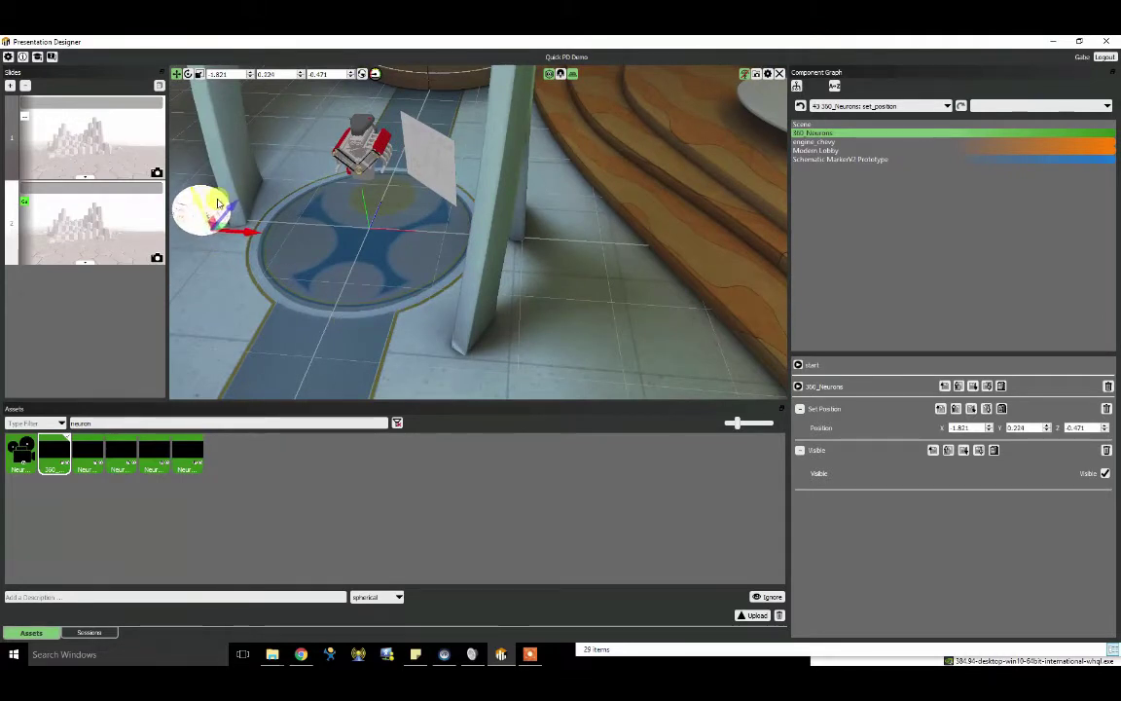
middle_drag(233, 205, 229, 197)
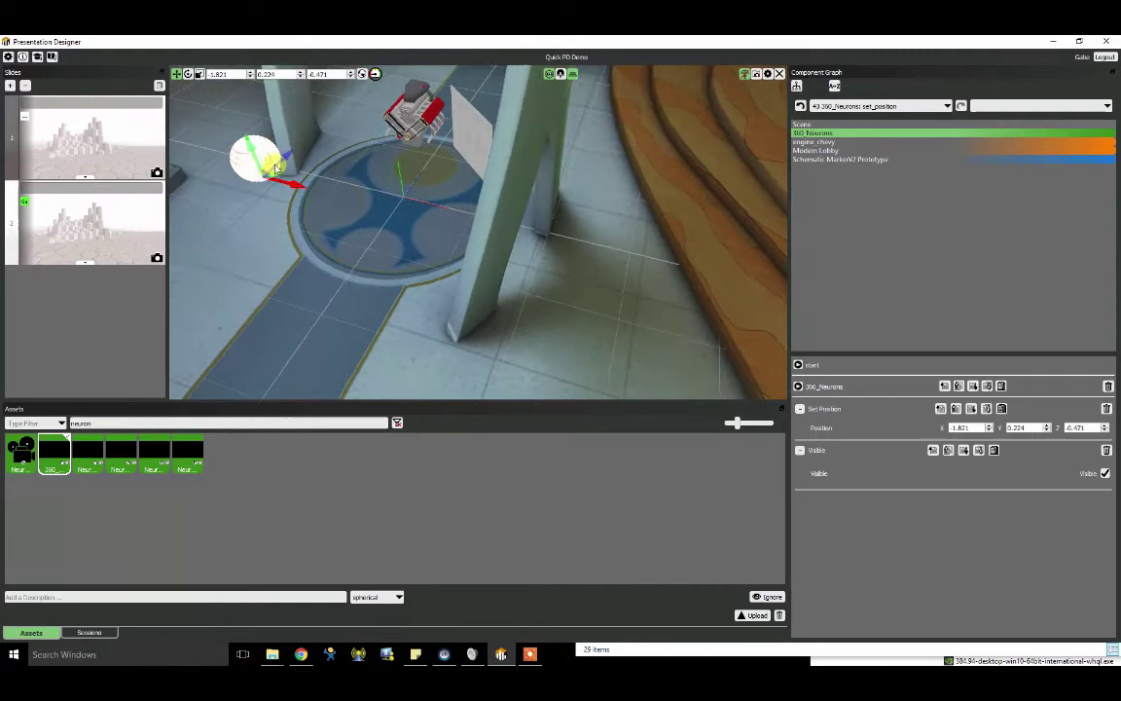
drag(284, 160, 268, 170)
right_click(232, 181)
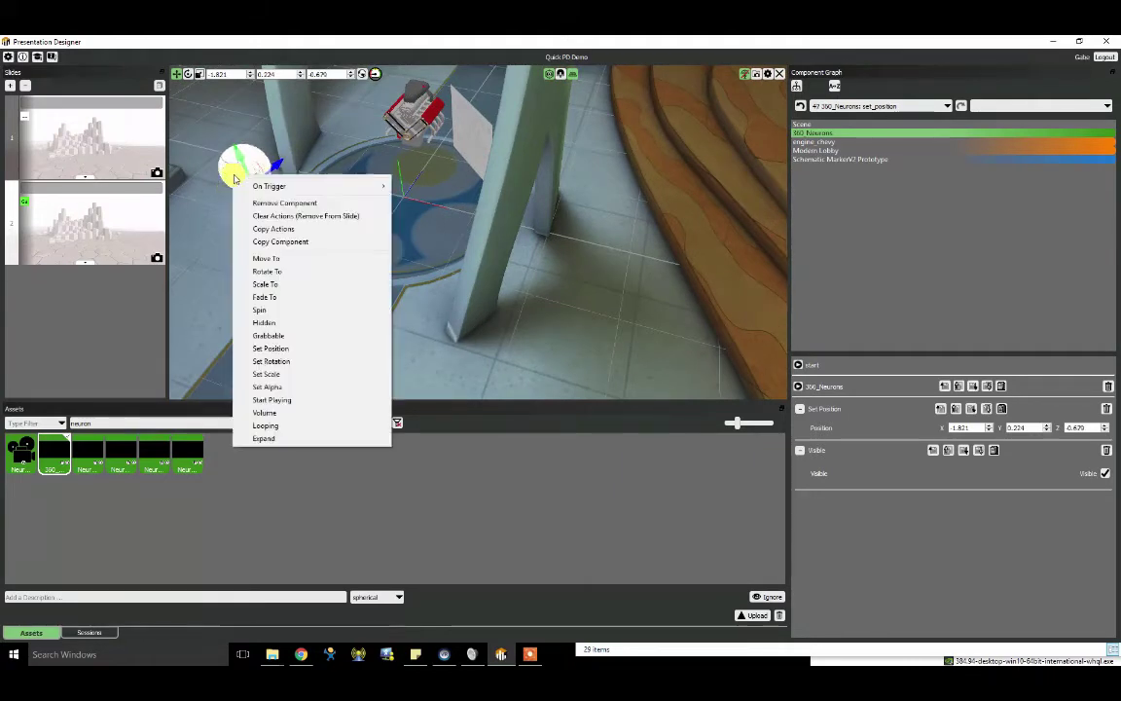
click(276, 327)
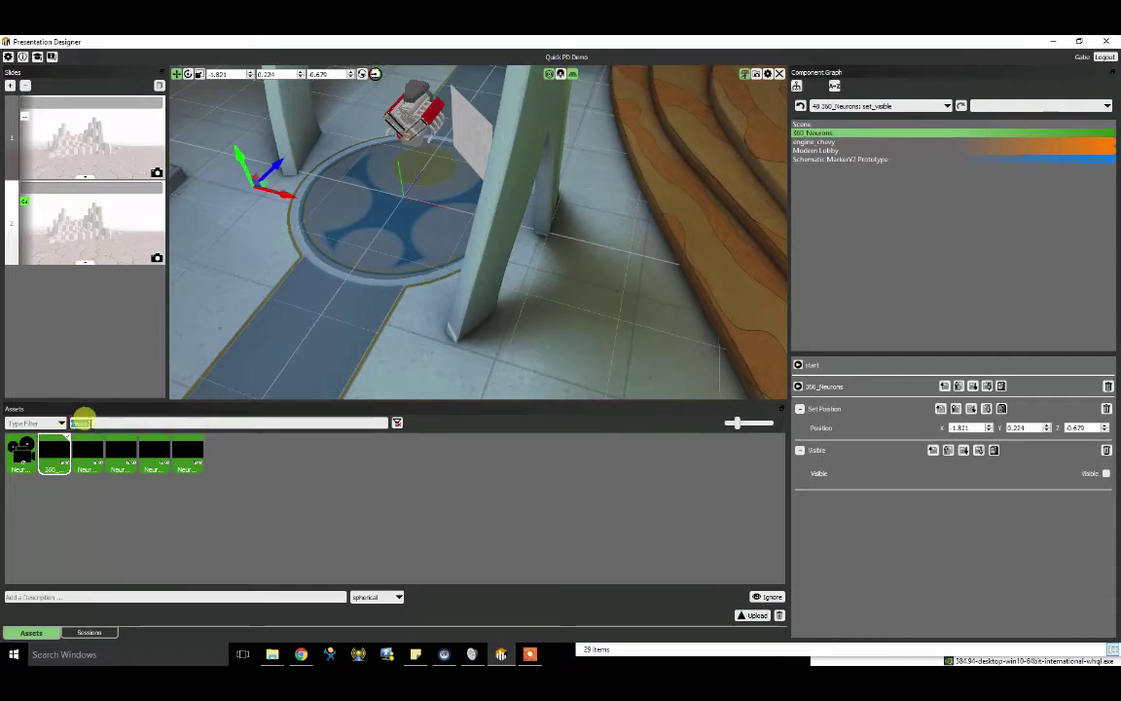
Step: Find the Proximity Sensor asset and place it on the floor circle at about X 0.587, Y 0, Z -0.906
key(BackSpace)
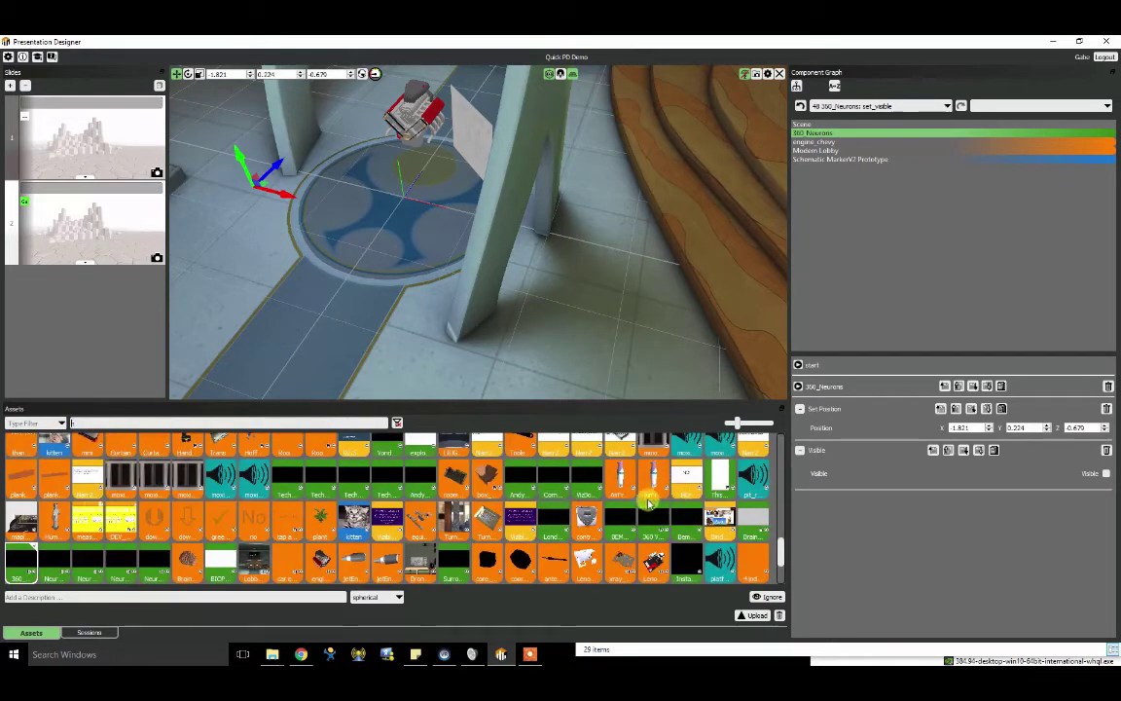
scroll(649, 502, down, 2)
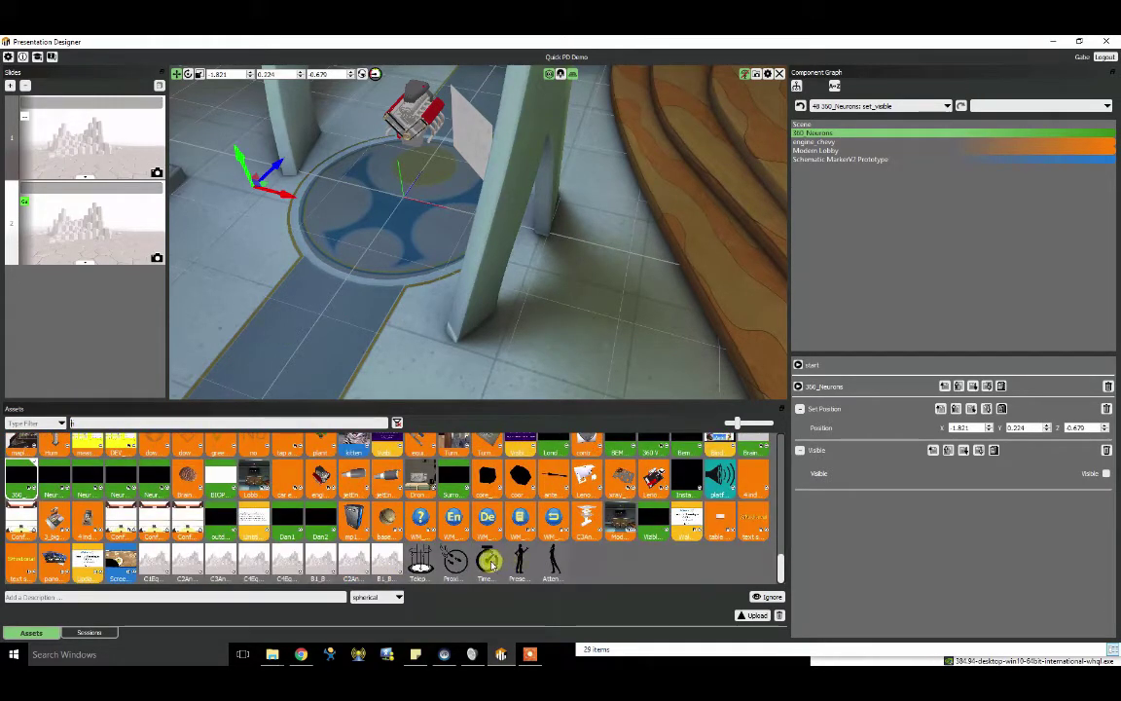
drag(453, 560, 424, 277)
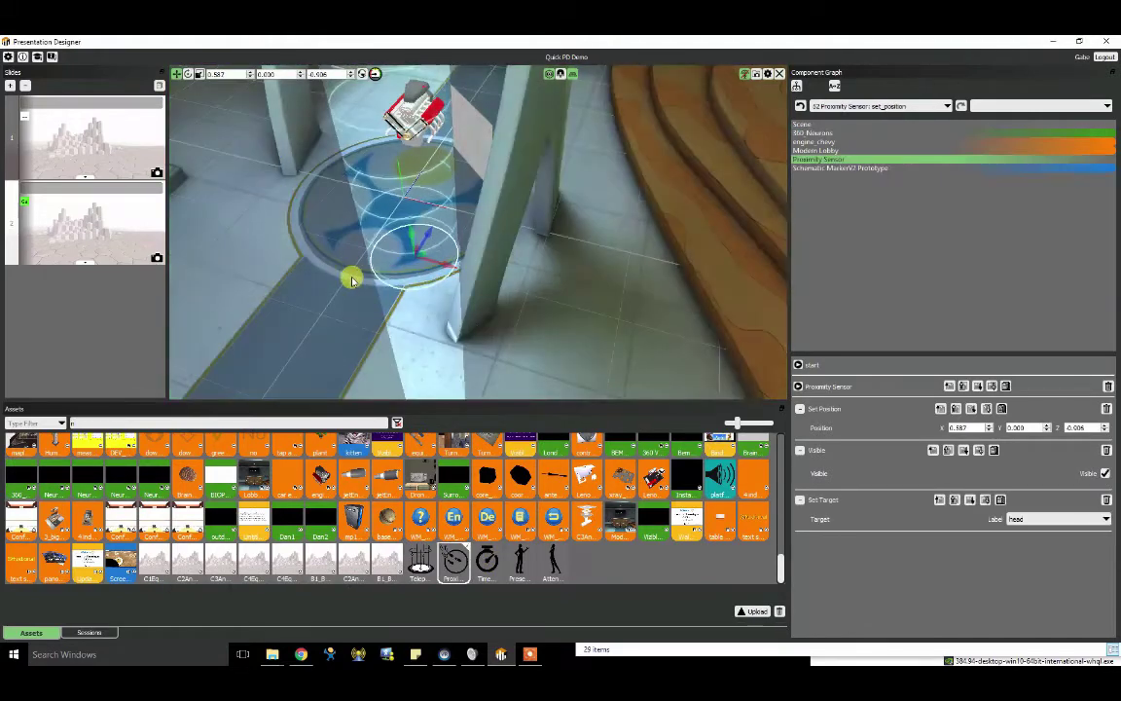
drag(331, 273, 341, 267)
drag(366, 319, 365, 323)
Step: Open the Proximity Sensor's Enter Proximity trigger and add an action that makes 360_Neurons visible
right_click(370, 323)
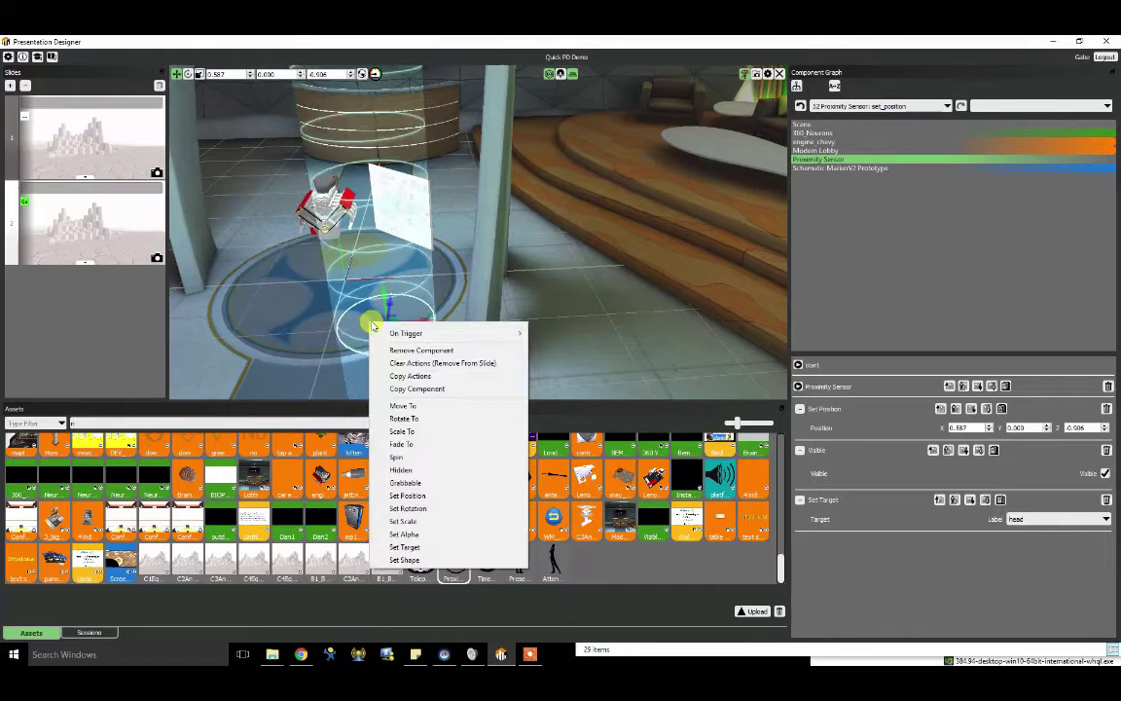
mouse_move(401, 333)
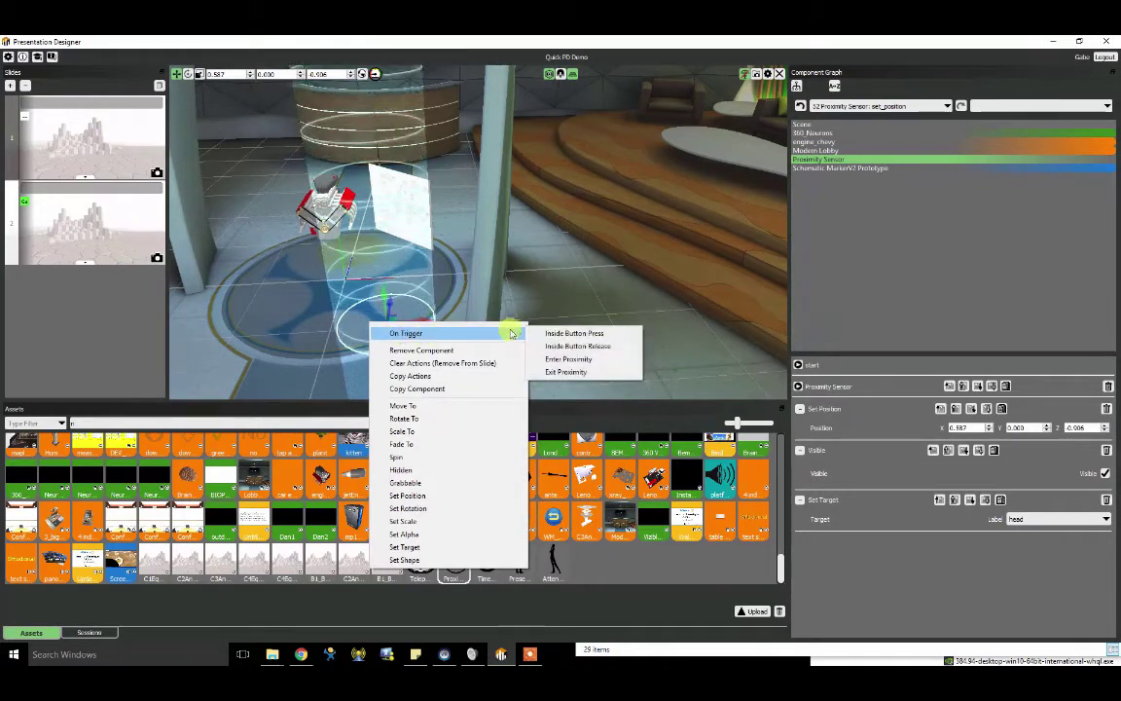
click(568, 360)
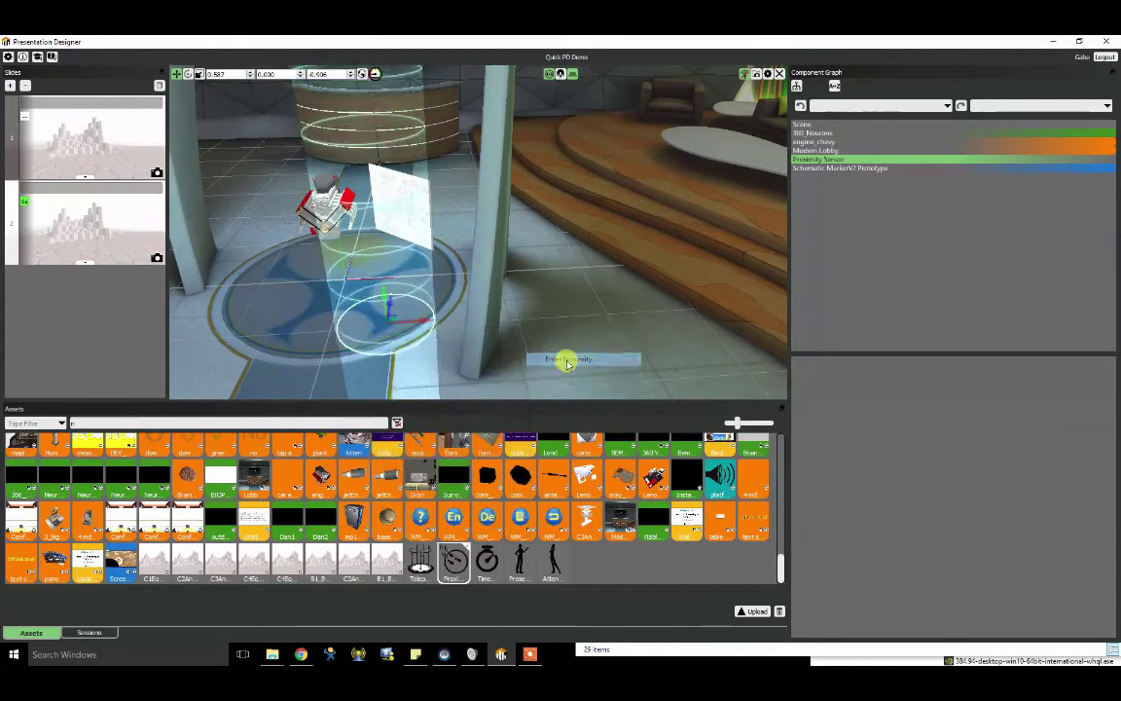
click(813, 133)
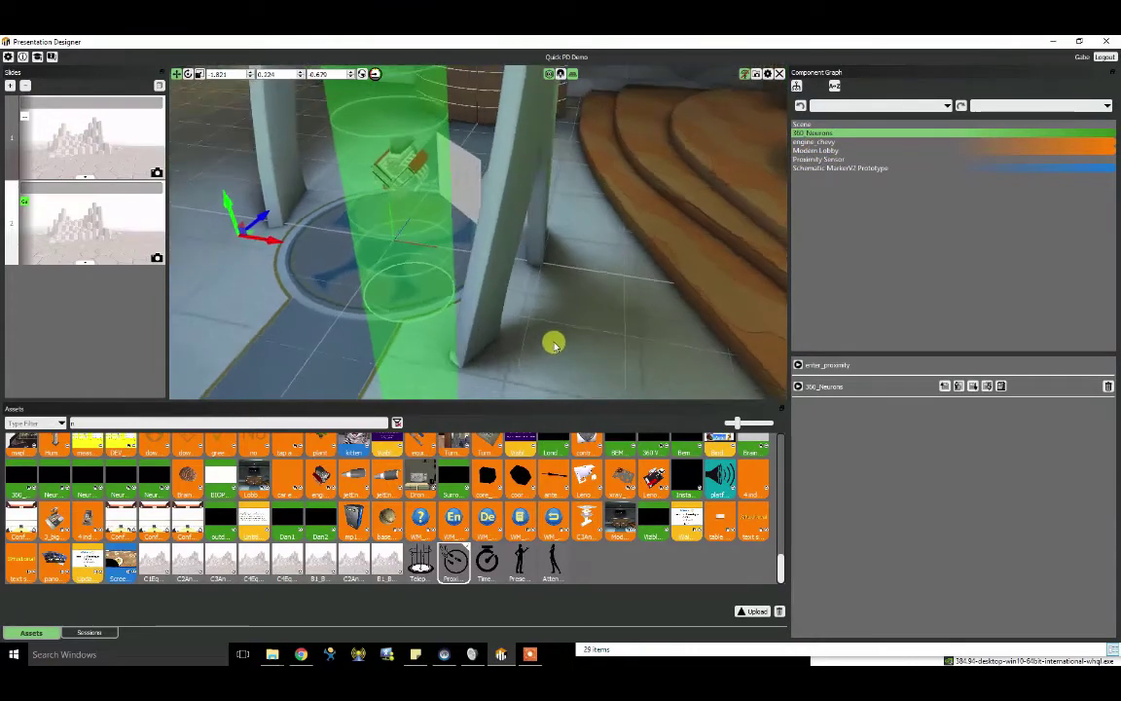
right_click(823, 135)
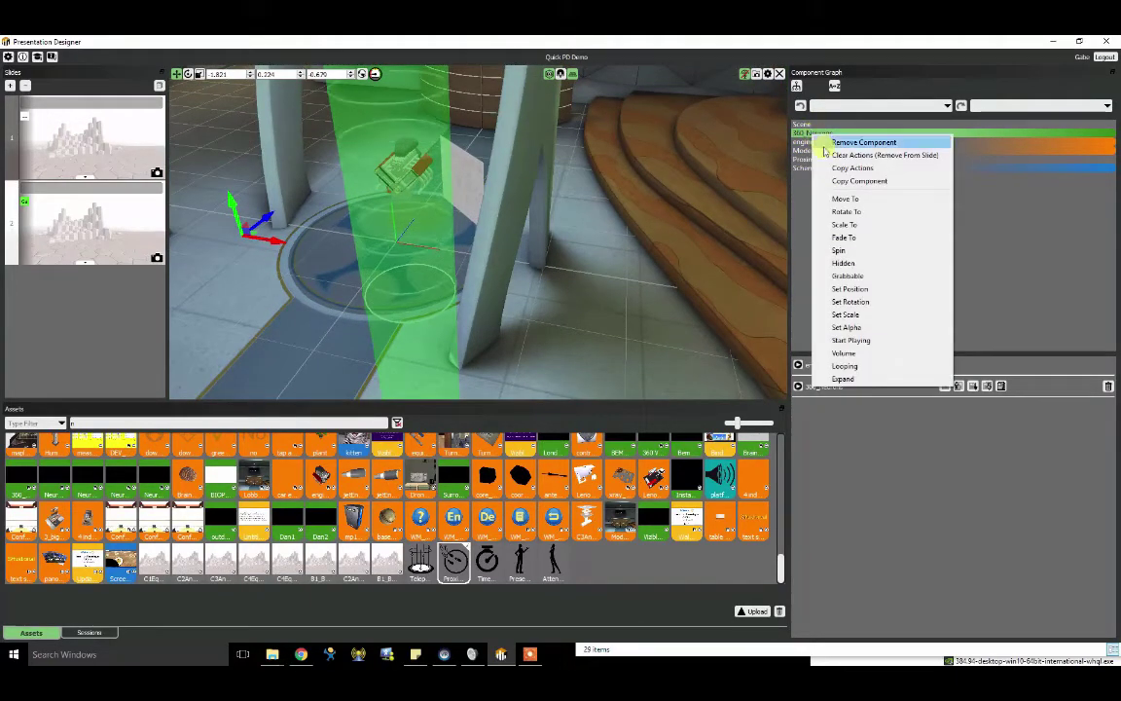
click(844, 262)
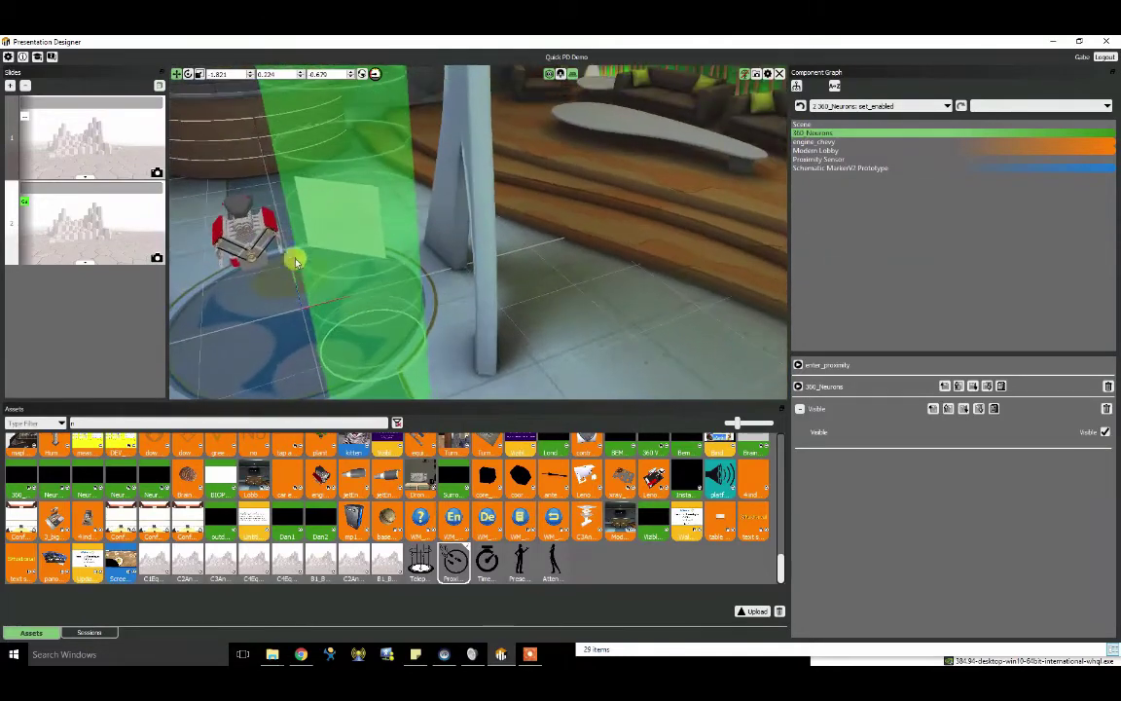
Step: Scale engine_chevy uniformly to about 2.701 as an action of the Enter Proximity trigger, and exit the active trigger
click(248, 224)
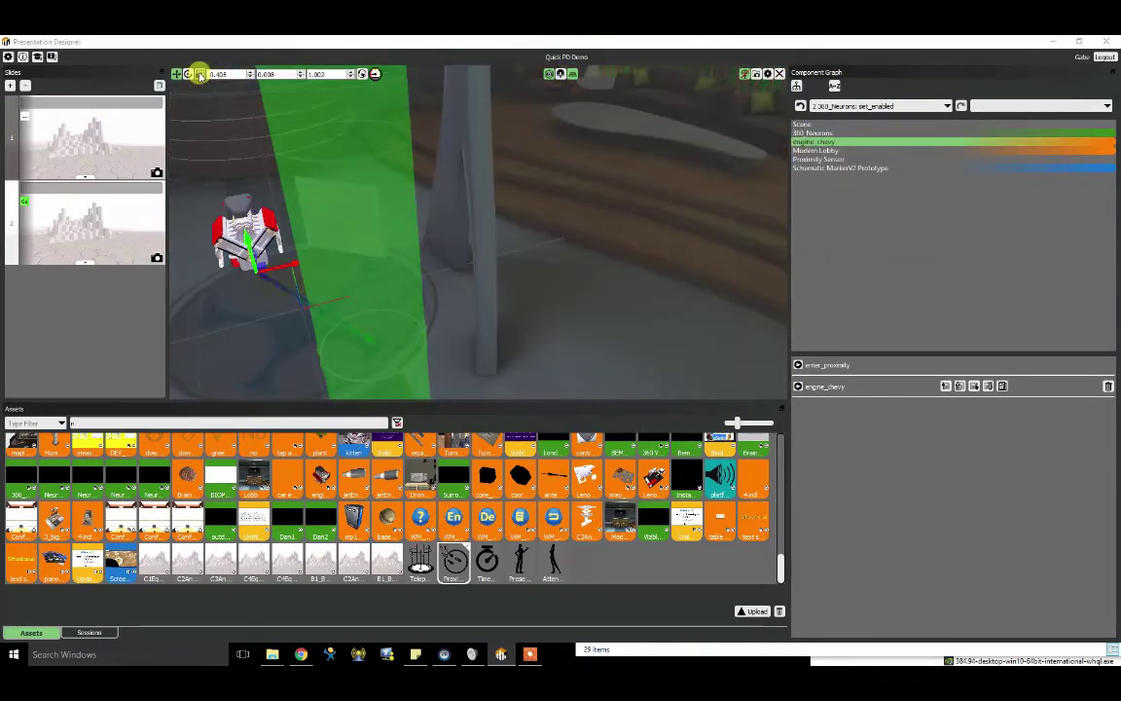
click(201, 76)
drag(255, 272, 326, 309)
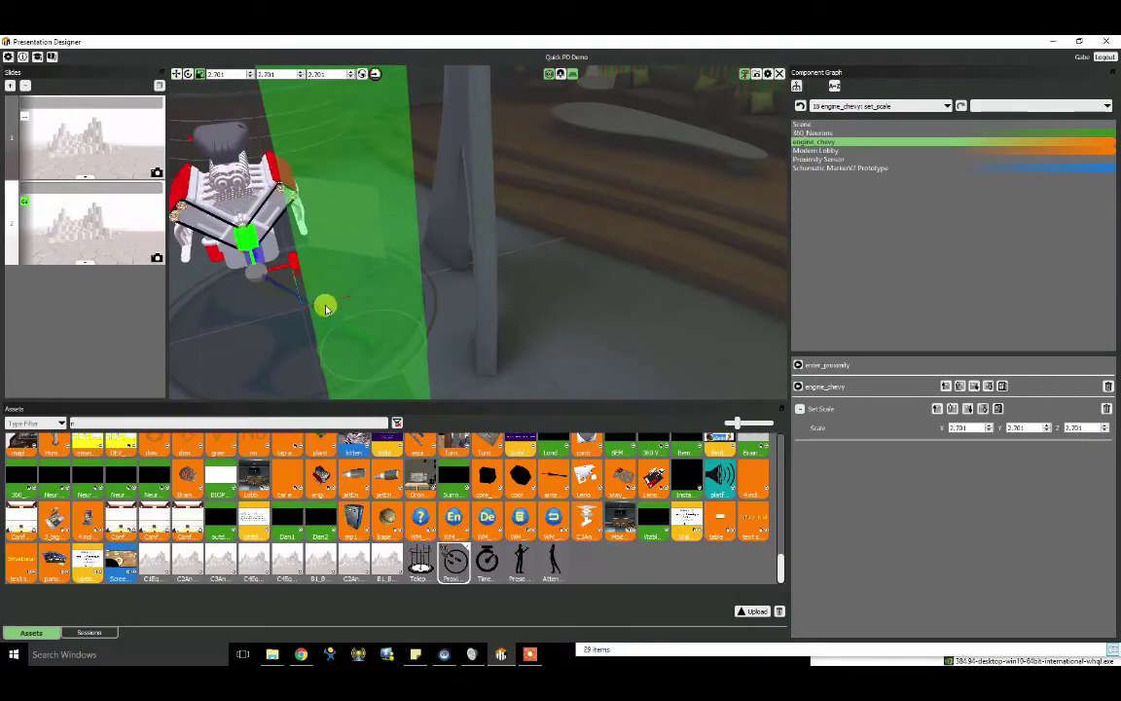
right_click(373, 325)
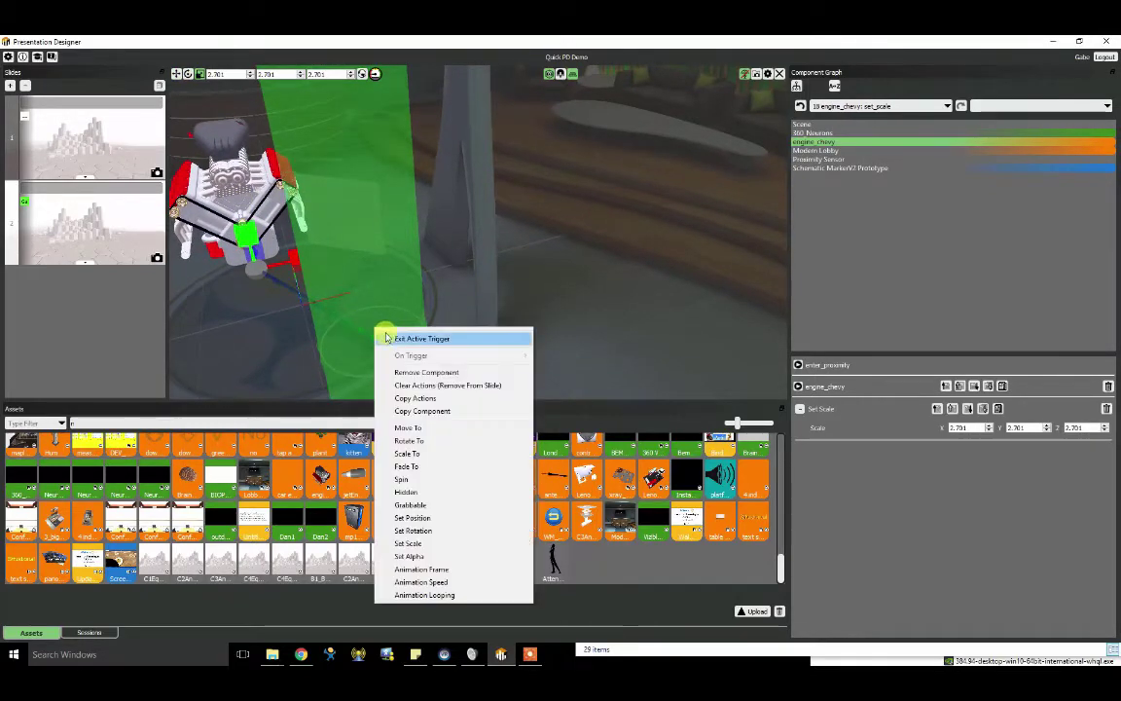
click(388, 339)
Step: Make the engine_chevy model grabbable from the start of the slide
drag(285, 340, 301, 324)
click(236, 269)
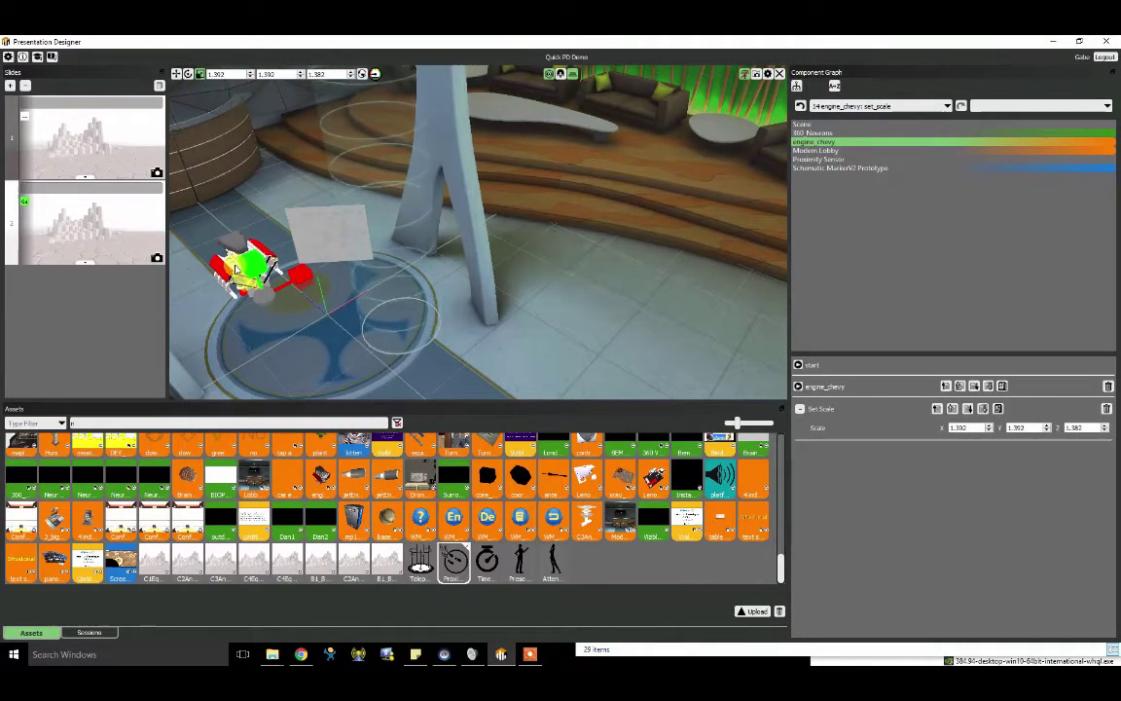
right_click(237, 265)
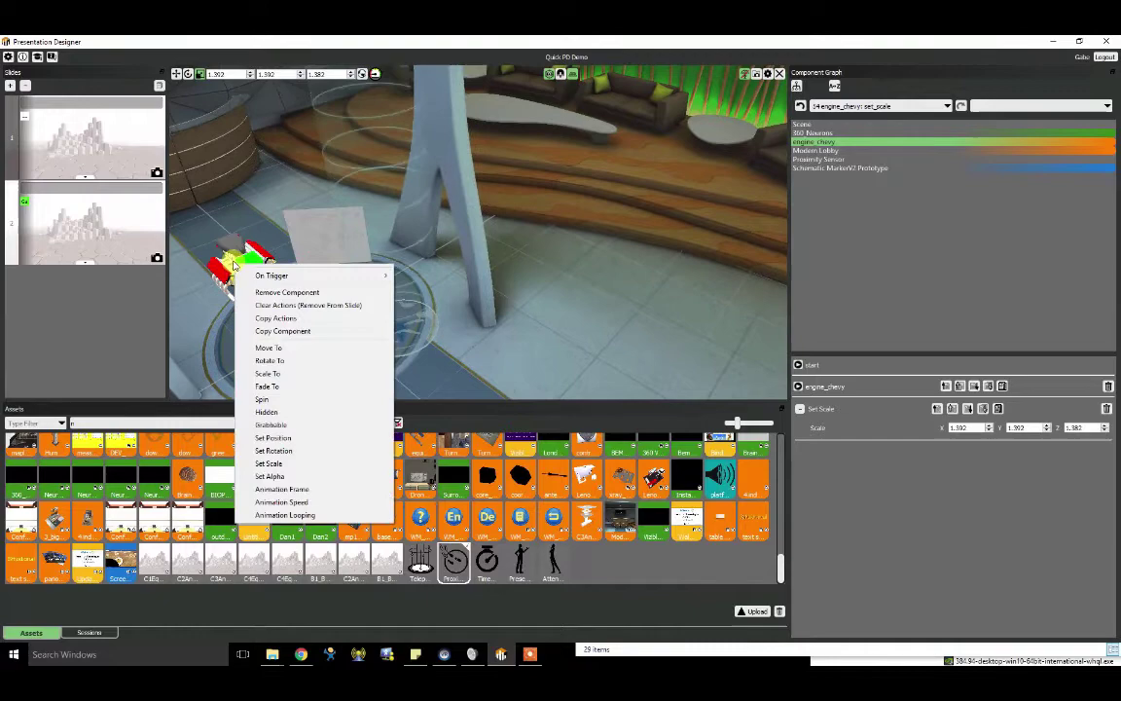
click(268, 424)
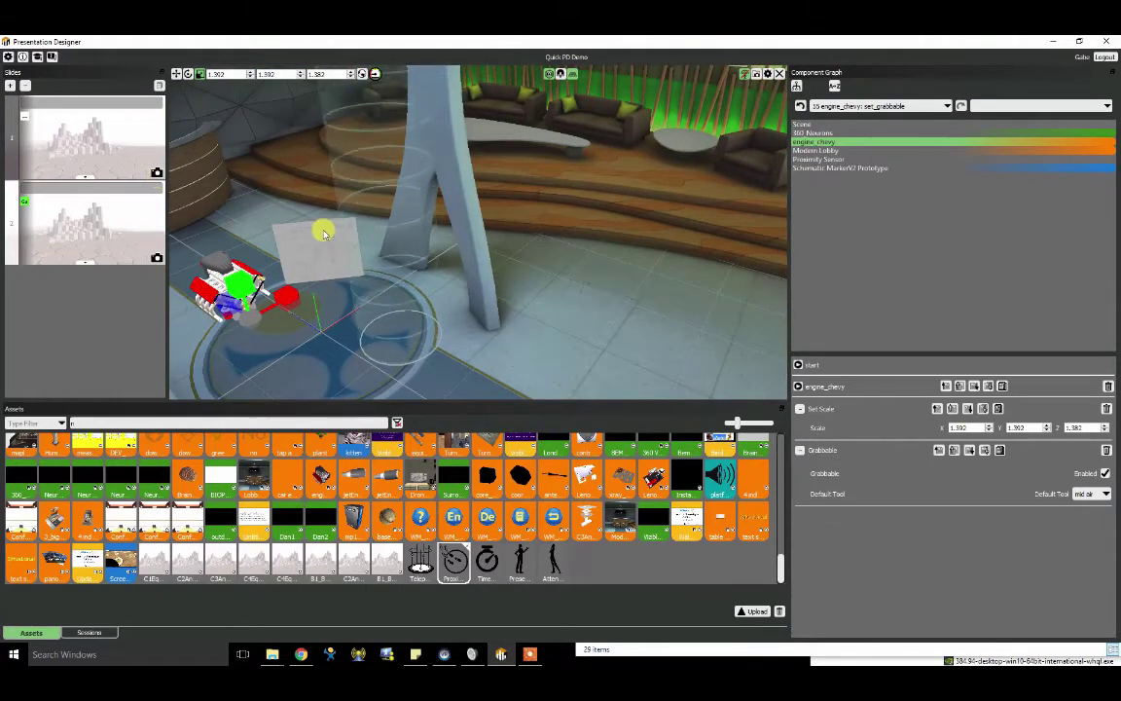
Step: Add a presenter session using a new snapshot of the current state and make it the active session
click(85, 633)
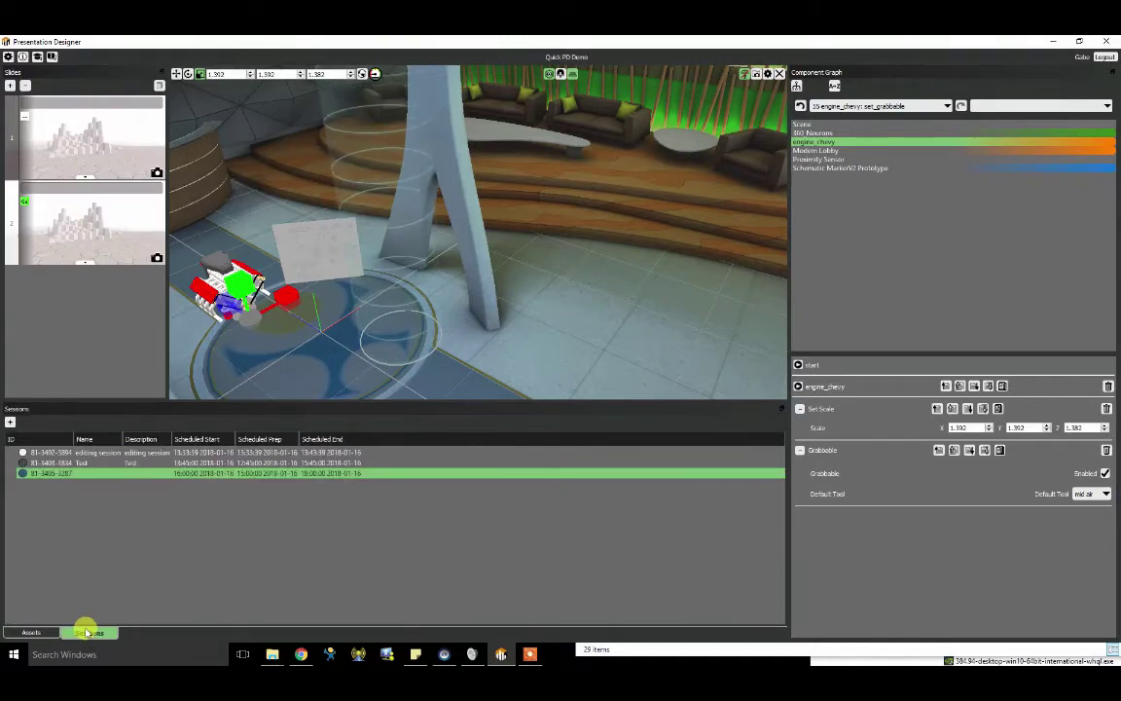
click(10, 422)
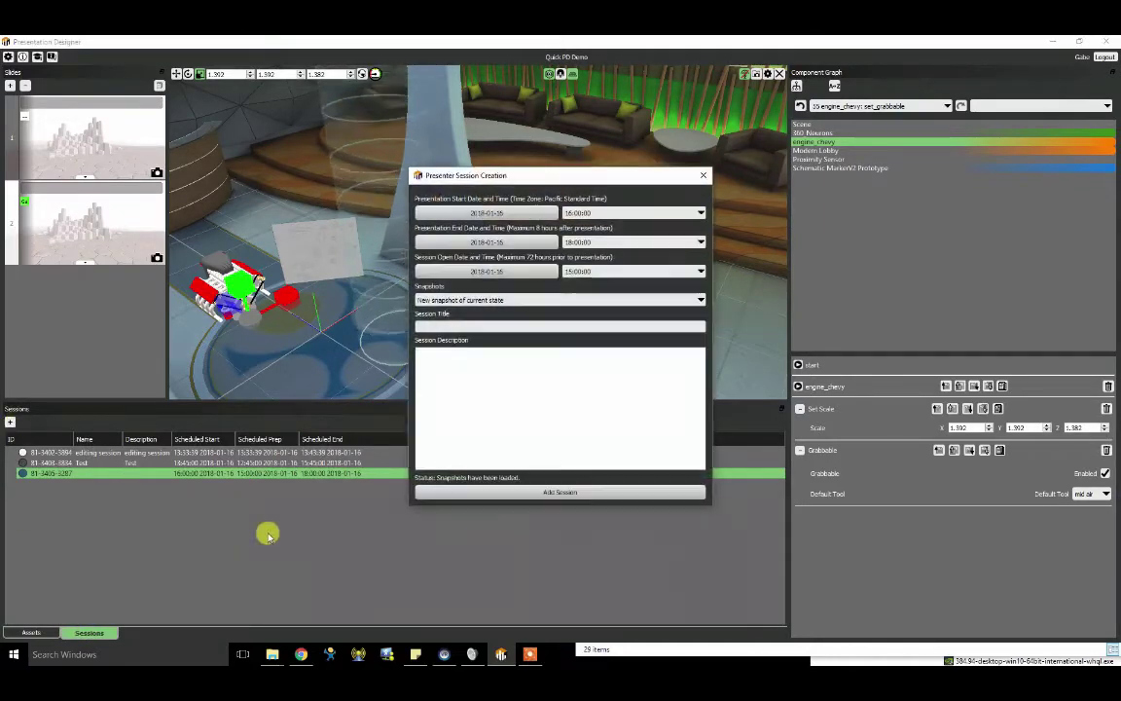
click(538, 492)
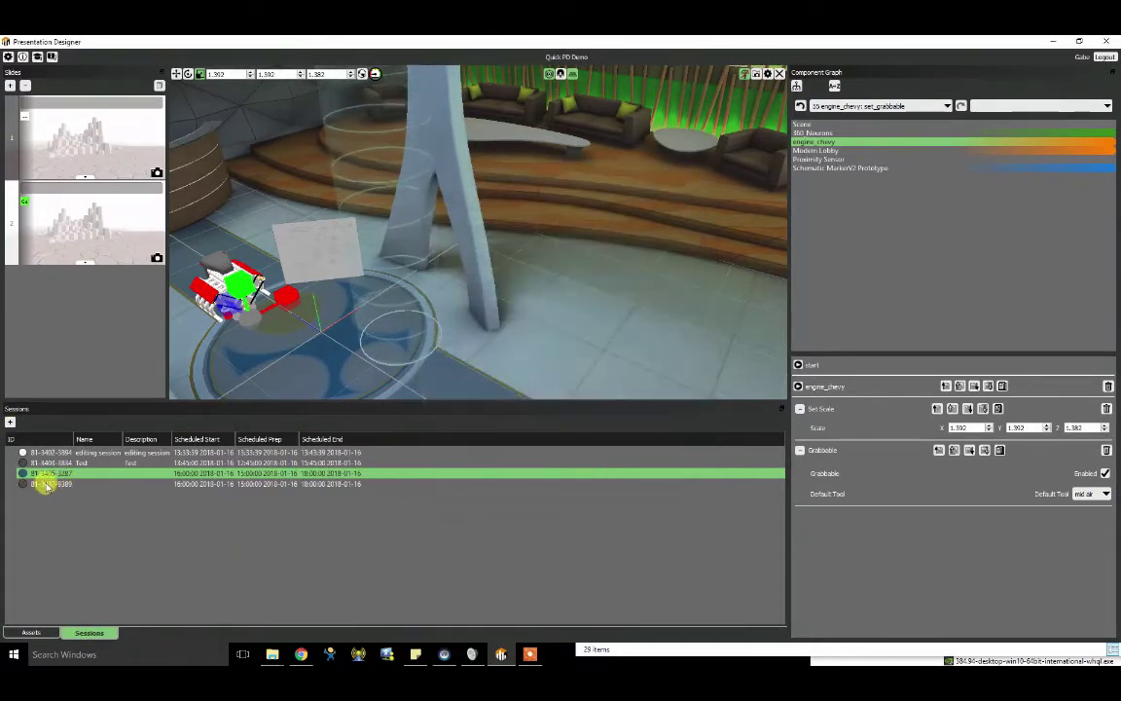
double_click(45, 484)
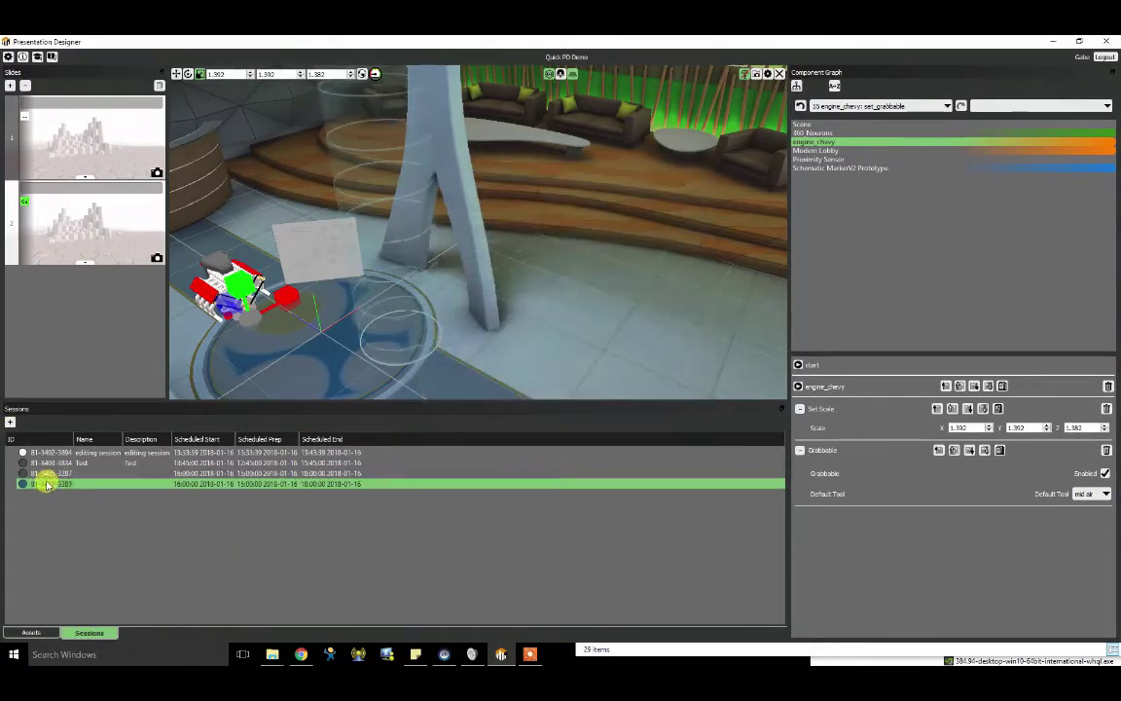
Step: Minimize Presentation Designer and launch Vizard Client - Presenter from the desktop
click(1052, 41)
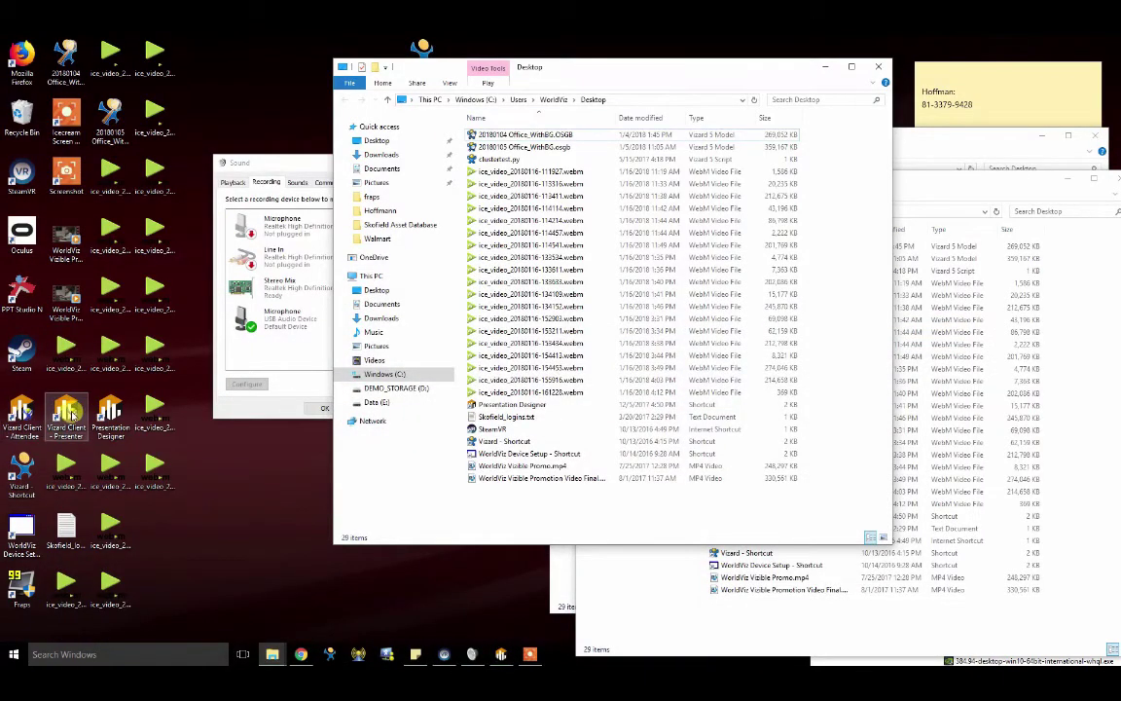
double_click(70, 414)
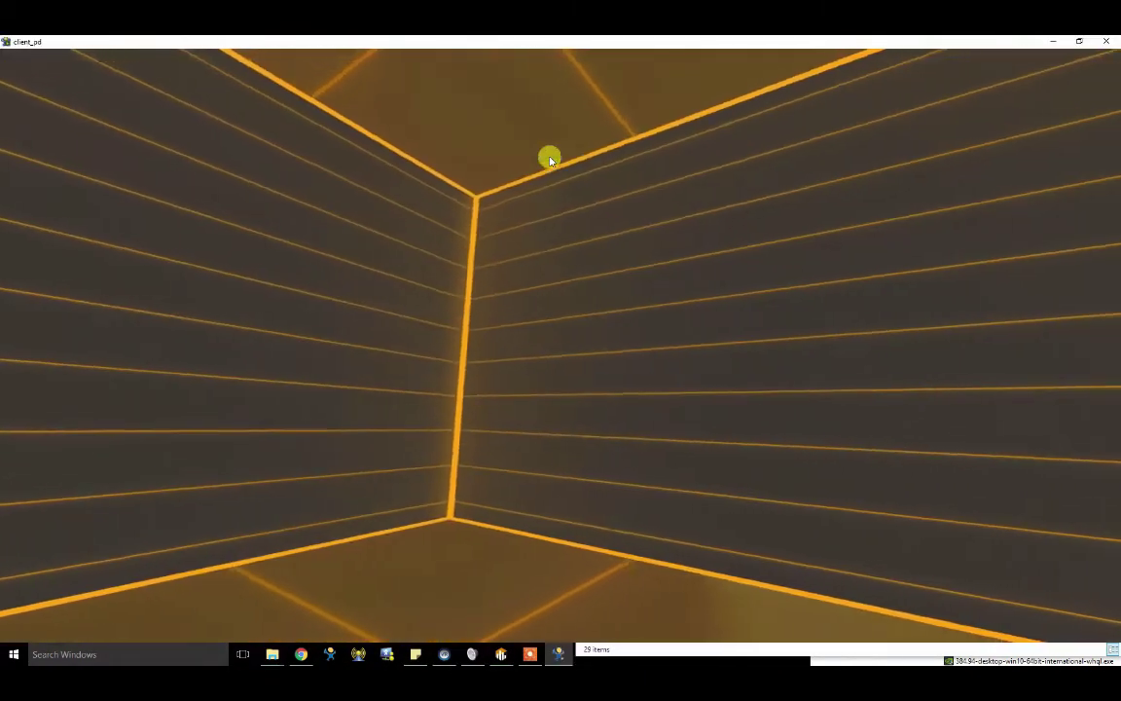